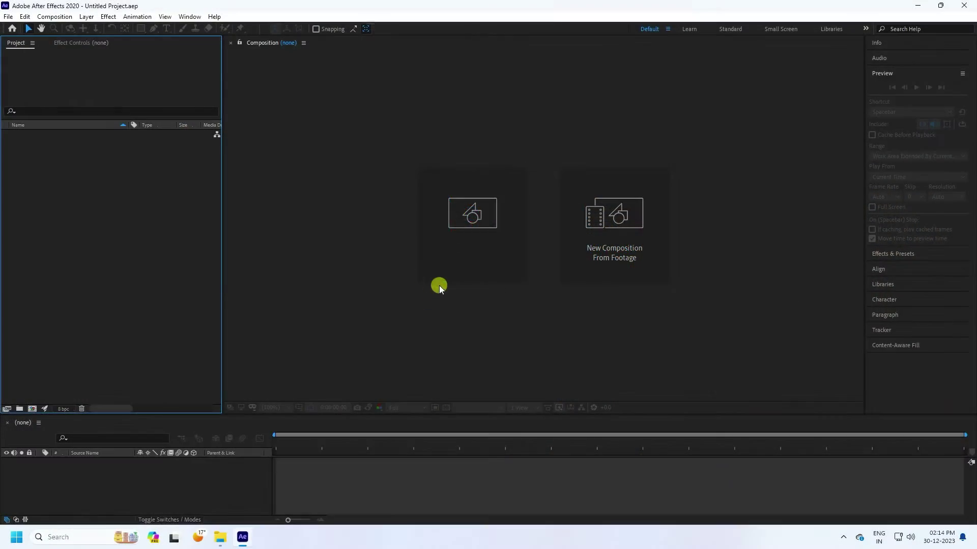
Create a new composition, Comp 1, and import the Aquaman logo PNG into the project
click(447, 253)
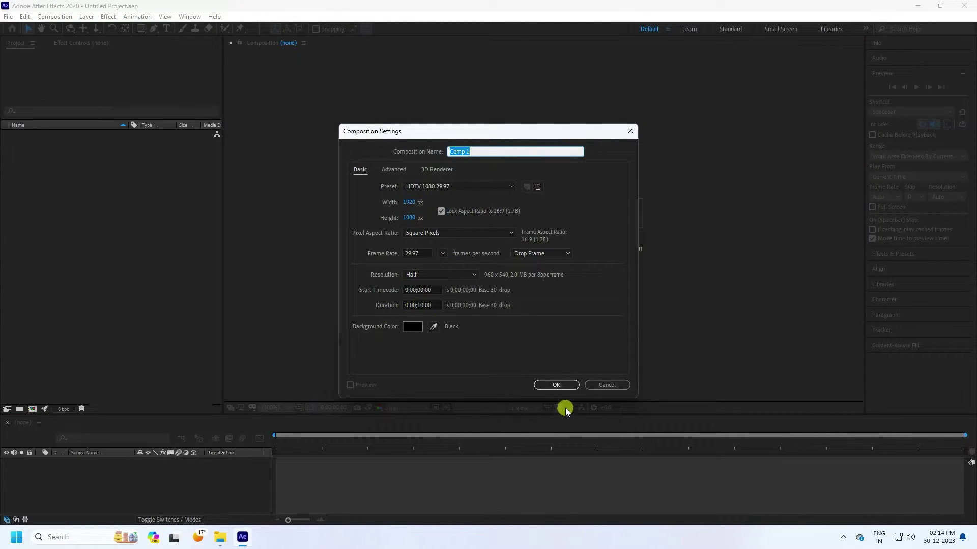
click(544, 386)
right_click(111, 224)
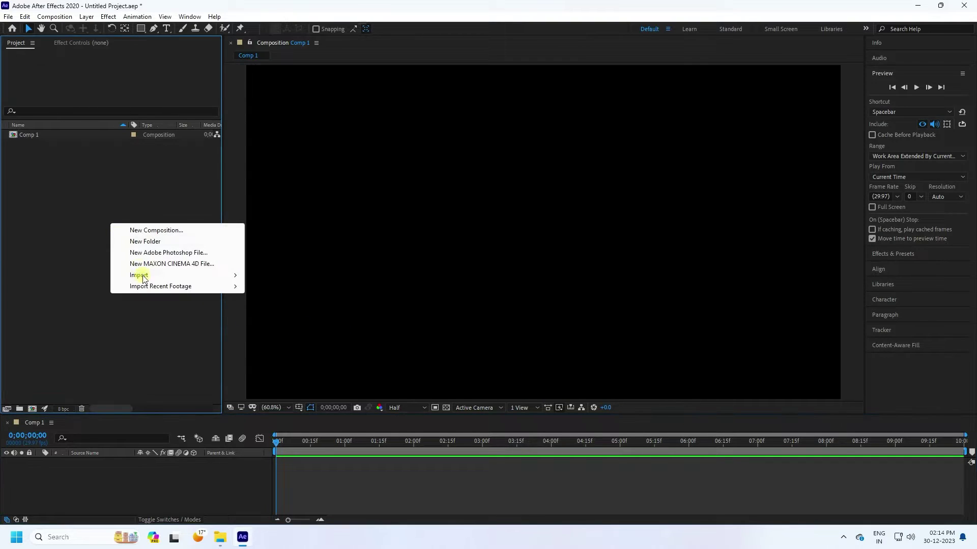
mouse_move(145, 280)
click(269, 276)
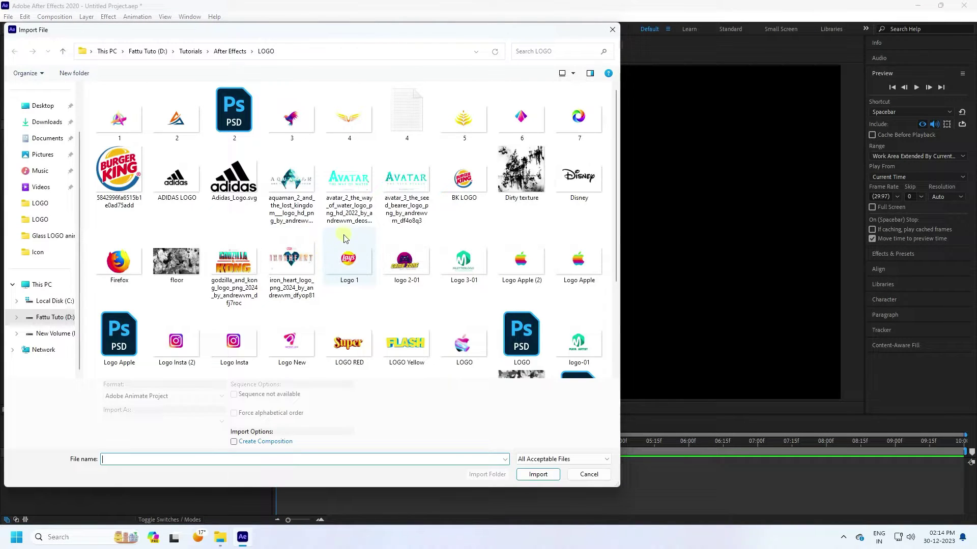
click(291, 180)
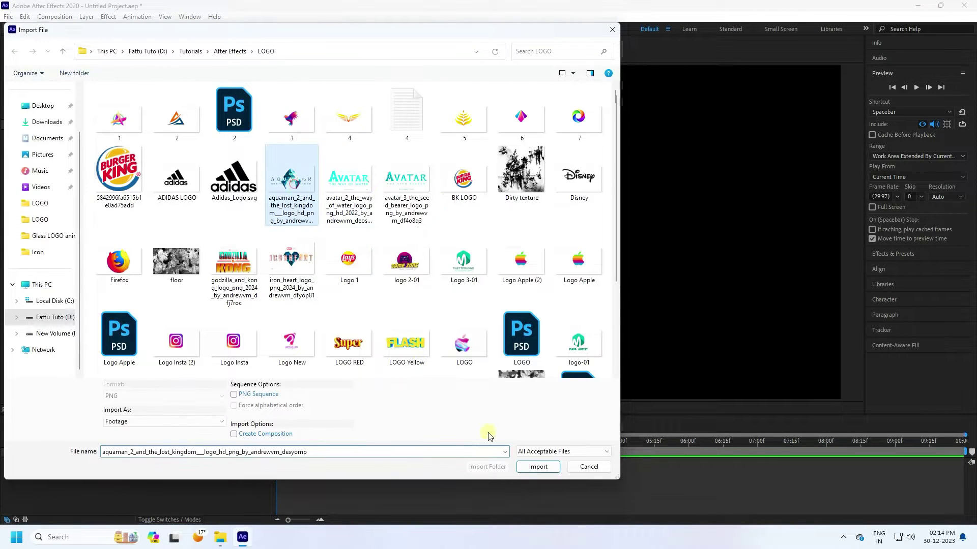
click(540, 474)
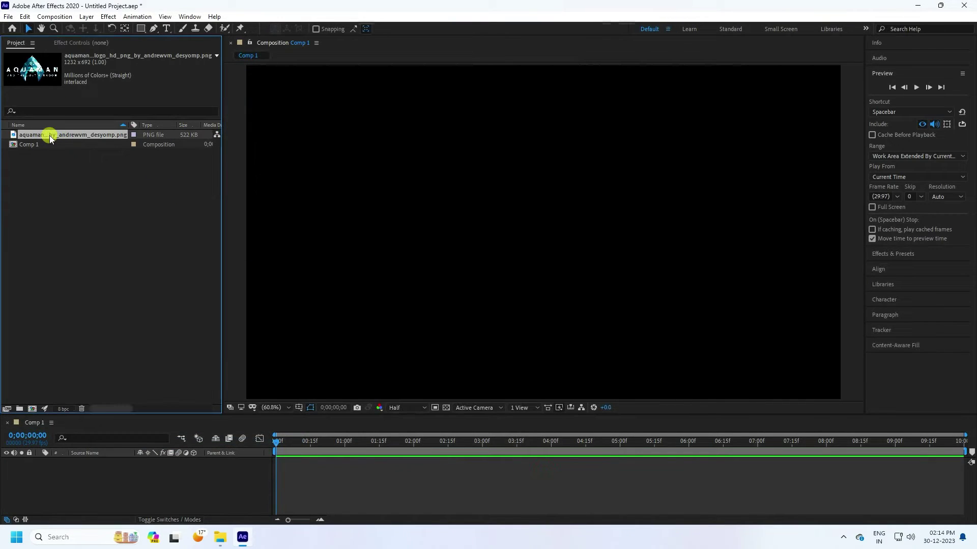
Place the Aquaman logo image in Comp 1 and preview it at Full resolution
drag(49, 135, 131, 478)
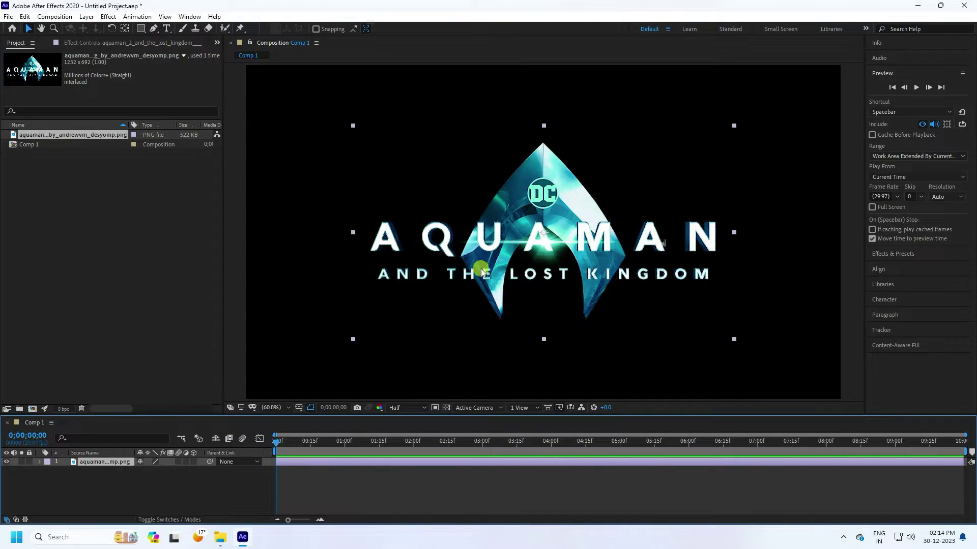
click(456, 378)
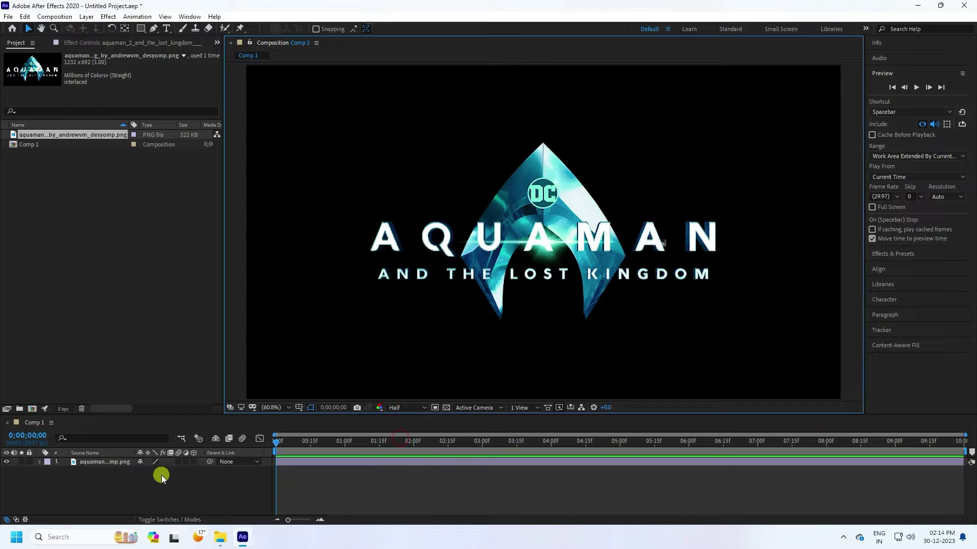
click(395, 409)
click(402, 421)
Pre-compose the Aquaman logo layer into a comp named LOGO, moving all attributes
click(101, 463)
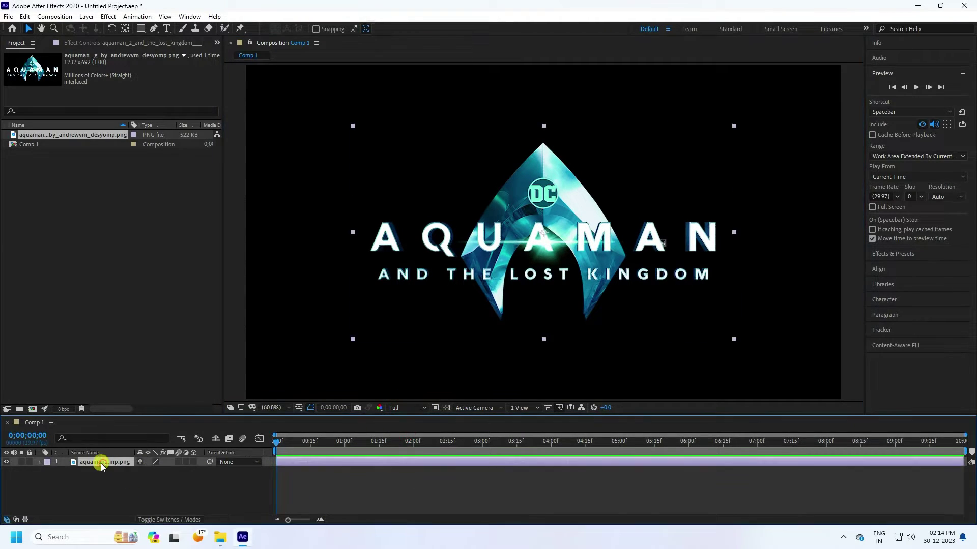
right_click(92, 462)
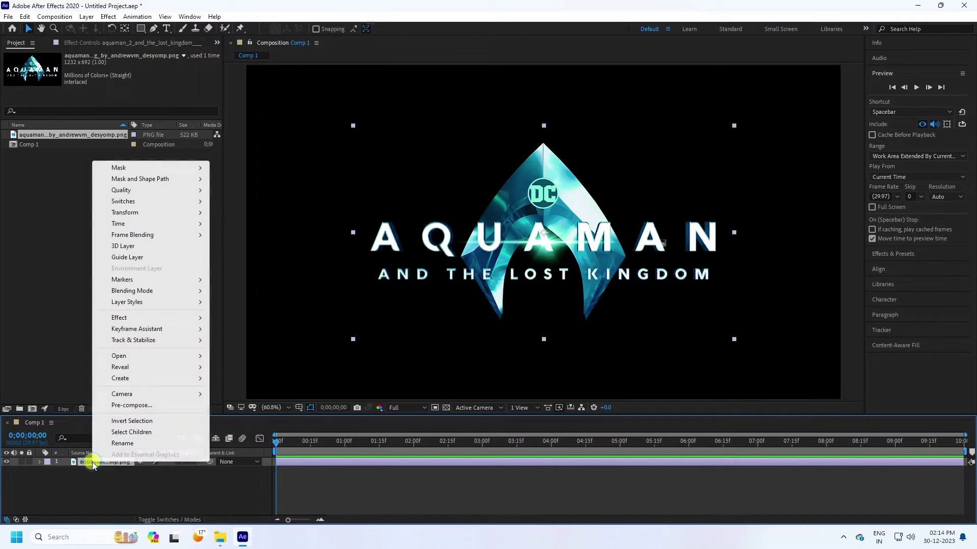
click(120, 405)
text(LOGO)
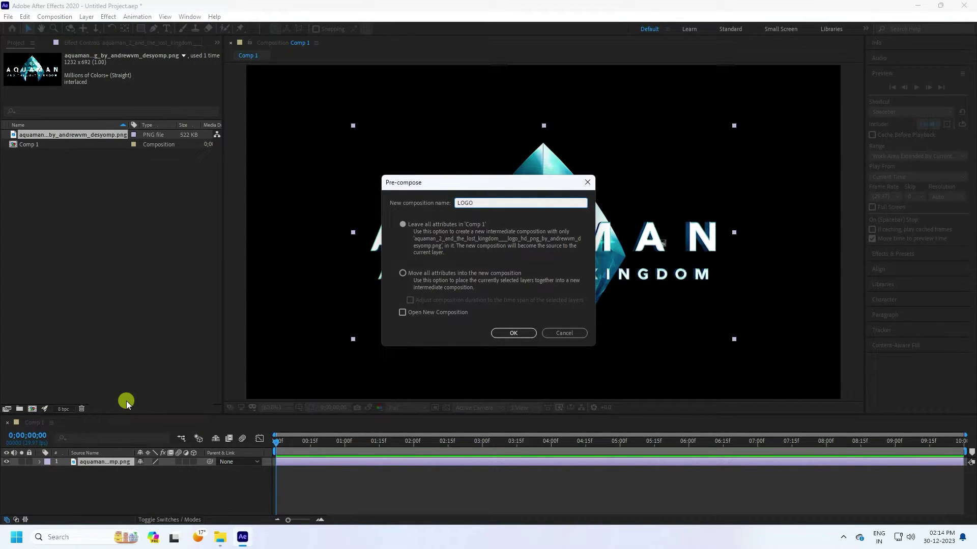
click(438, 274)
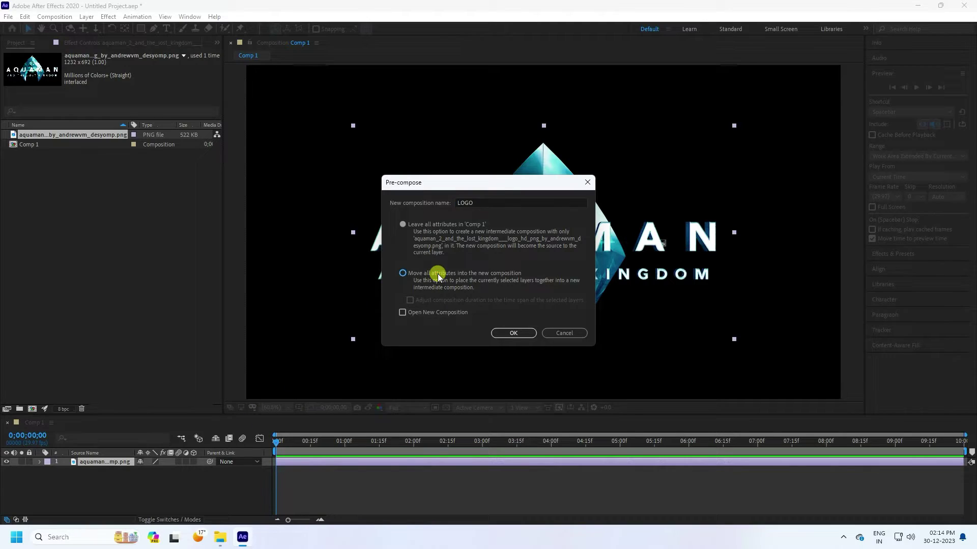
click(496, 335)
click(90, 491)
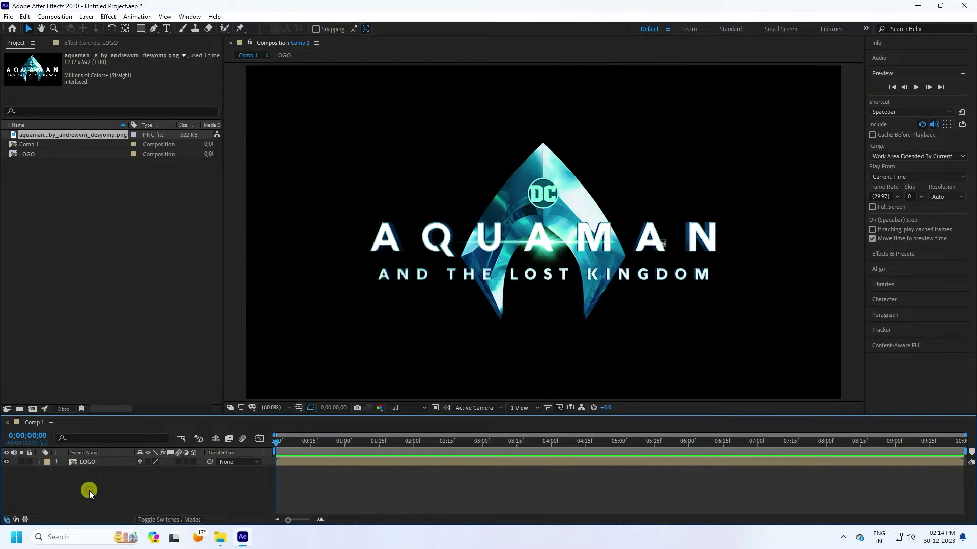
Apply the Shatter effect to the LOGO layer
click(890, 252)
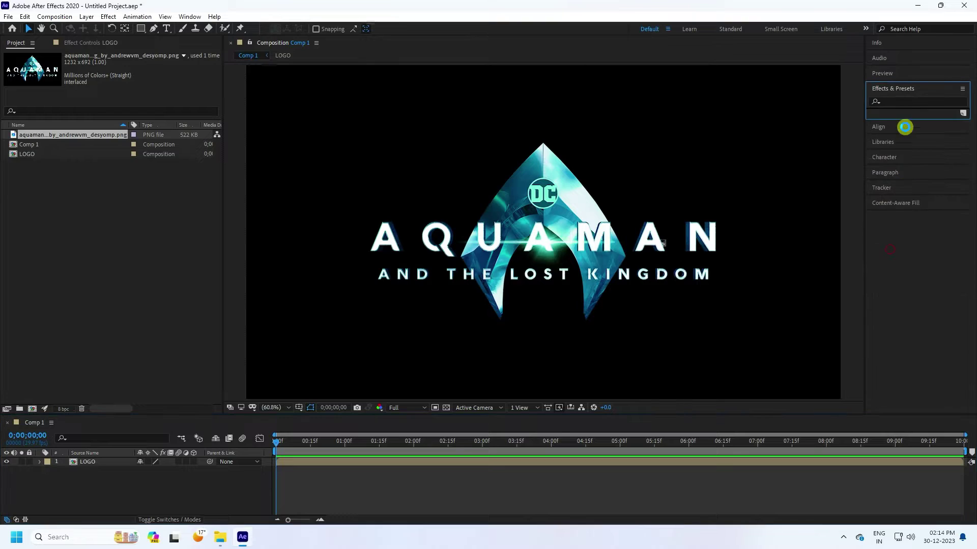
click(903, 104)
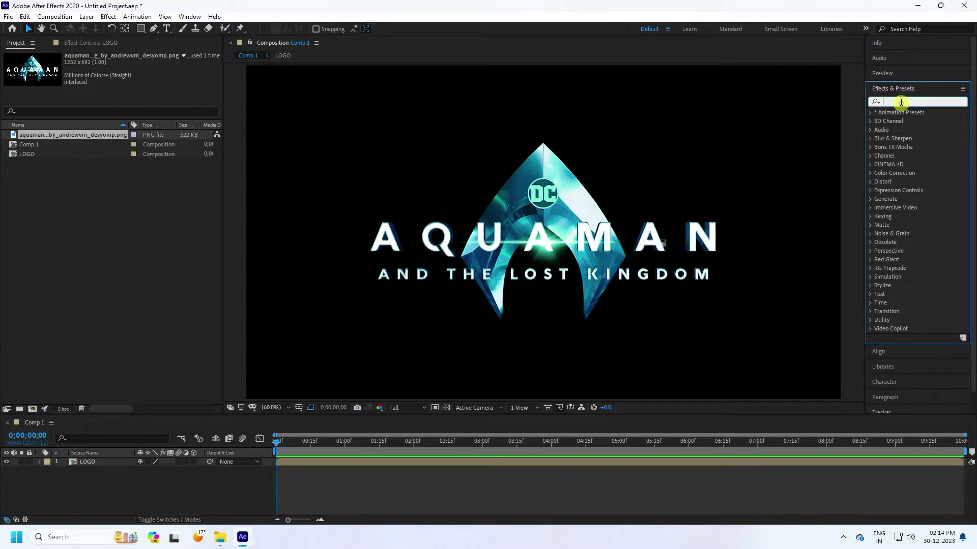
text(shatt)
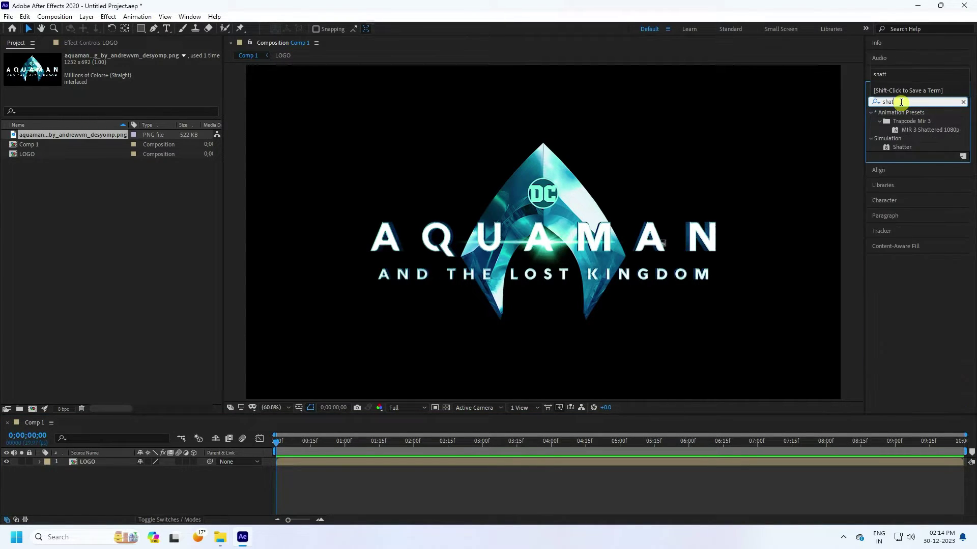
click(906, 147)
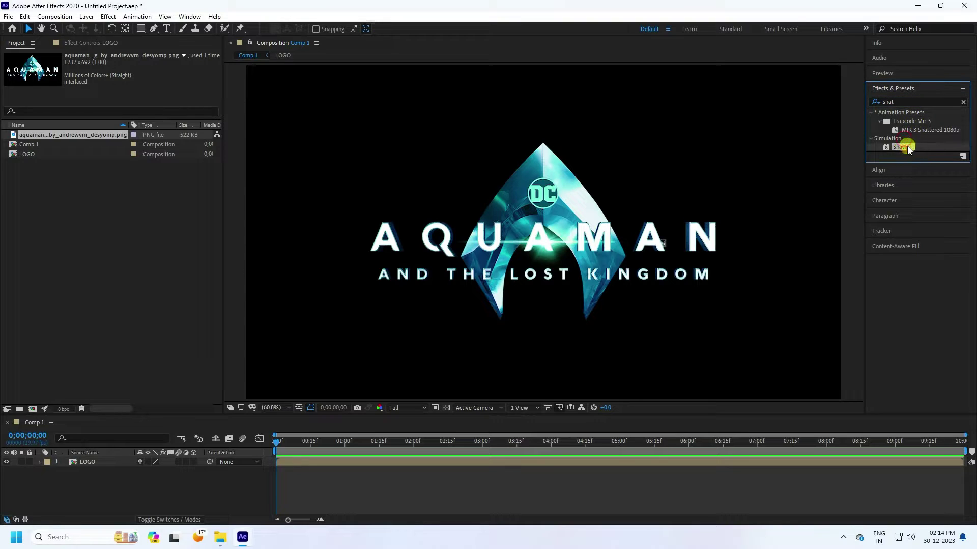
drag(904, 151, 100, 465)
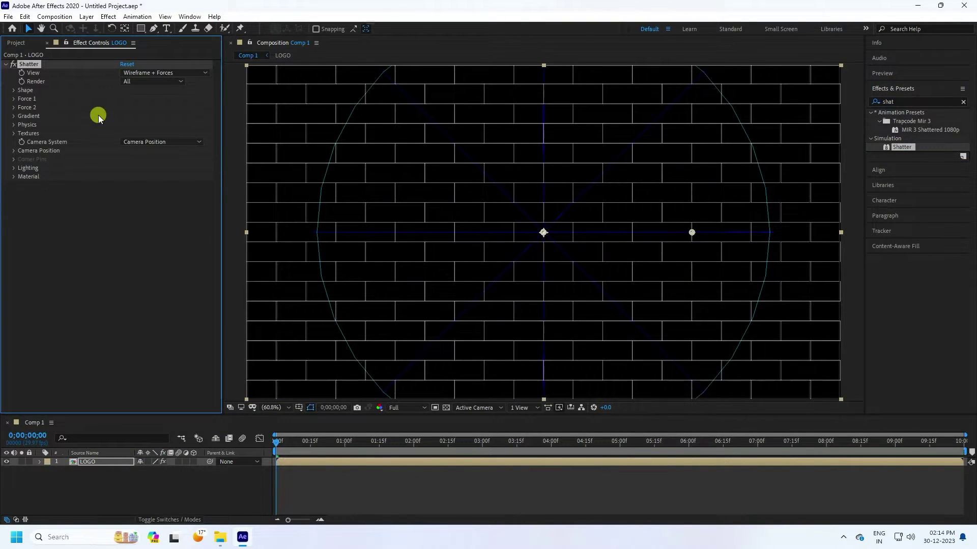
Preview the shatter animation and set Shatter's View to Rendered
click(891, 73)
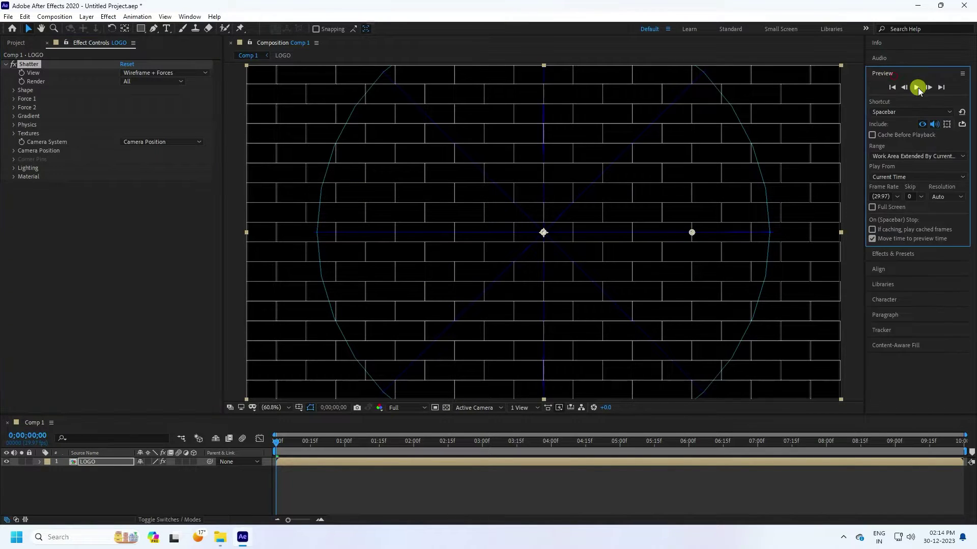
click(917, 88)
click(918, 88)
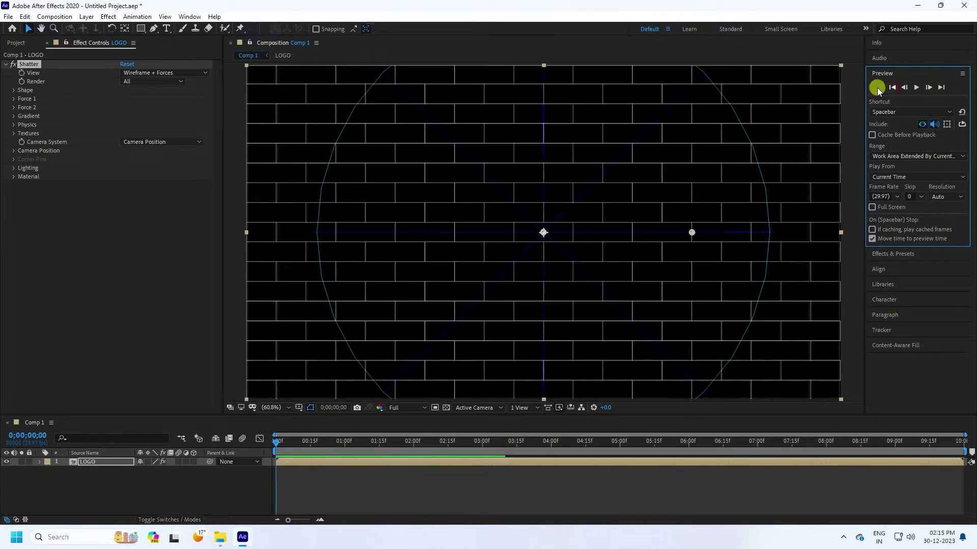
click(151, 72)
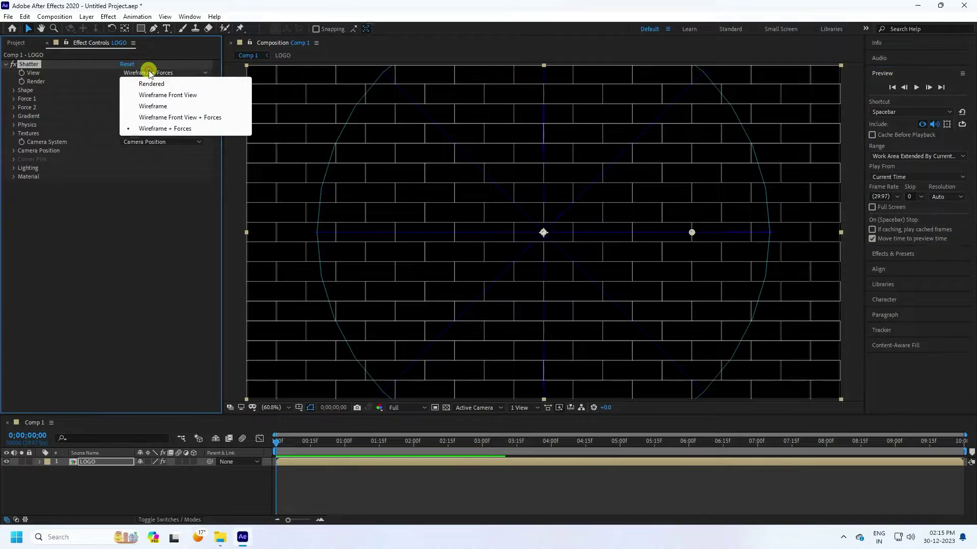
click(152, 82)
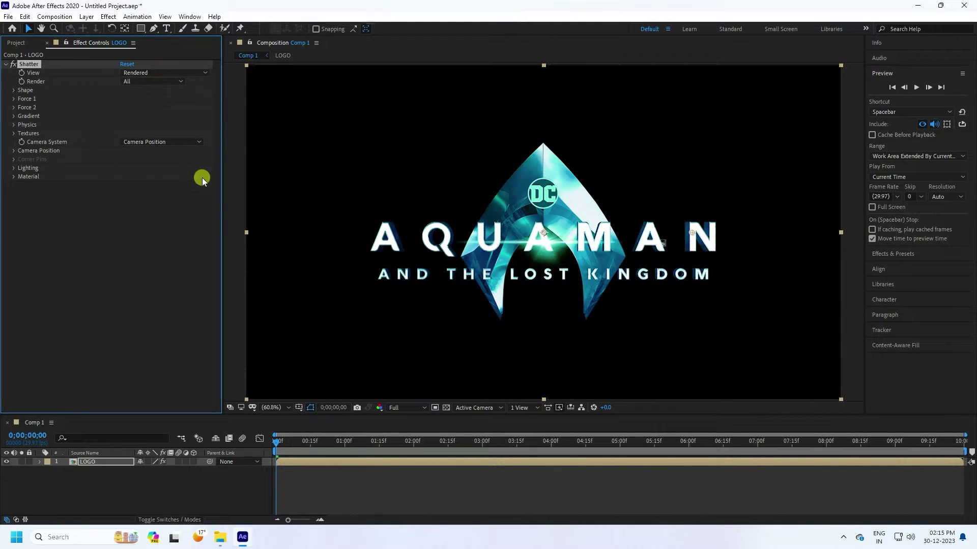
Switch the Shatter pattern to Glass with an Extrusion Depth of 0
click(917, 87)
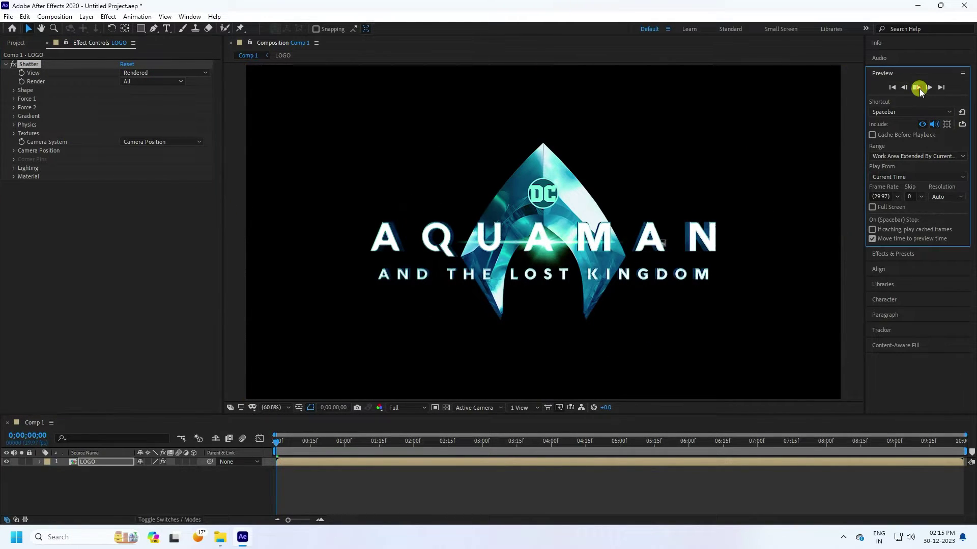
click(891, 43)
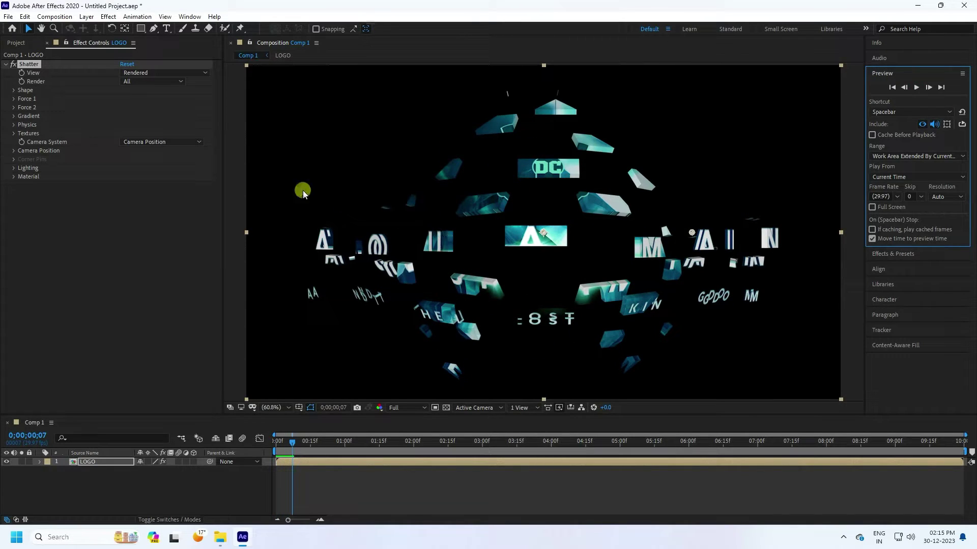
click(8, 92)
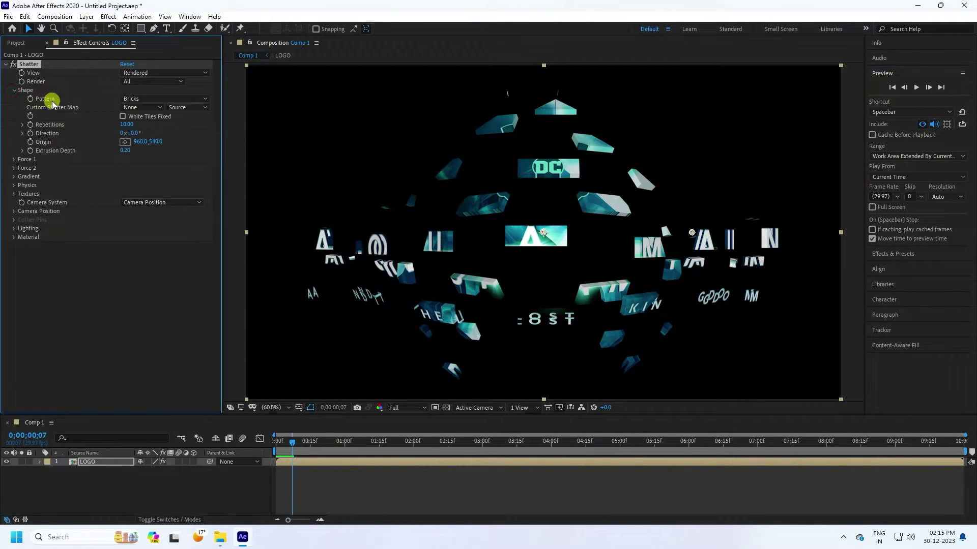
click(153, 98)
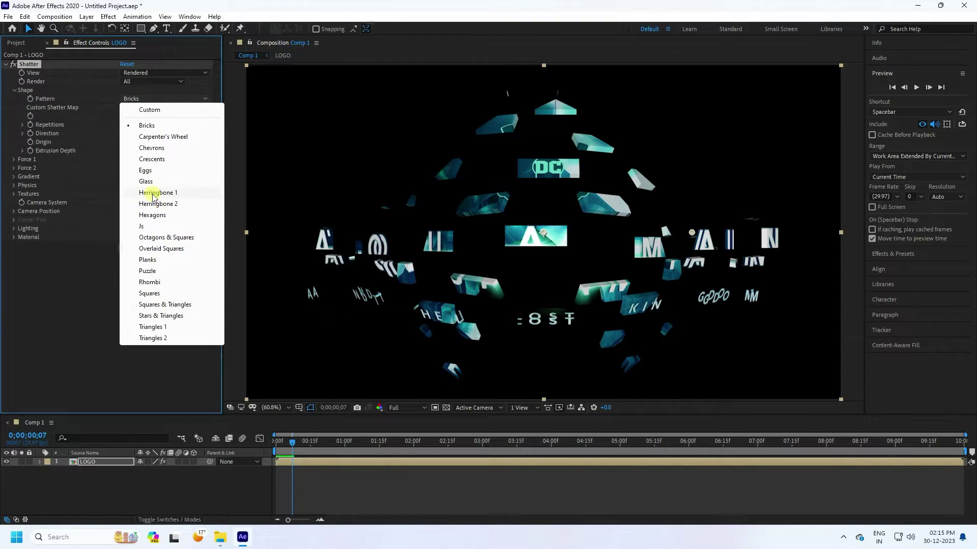
click(145, 182)
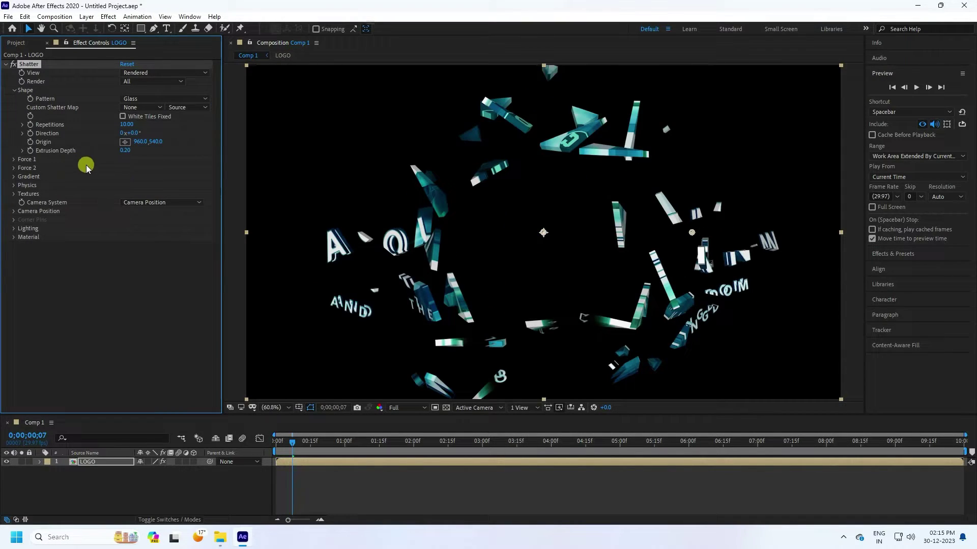
key(slash)
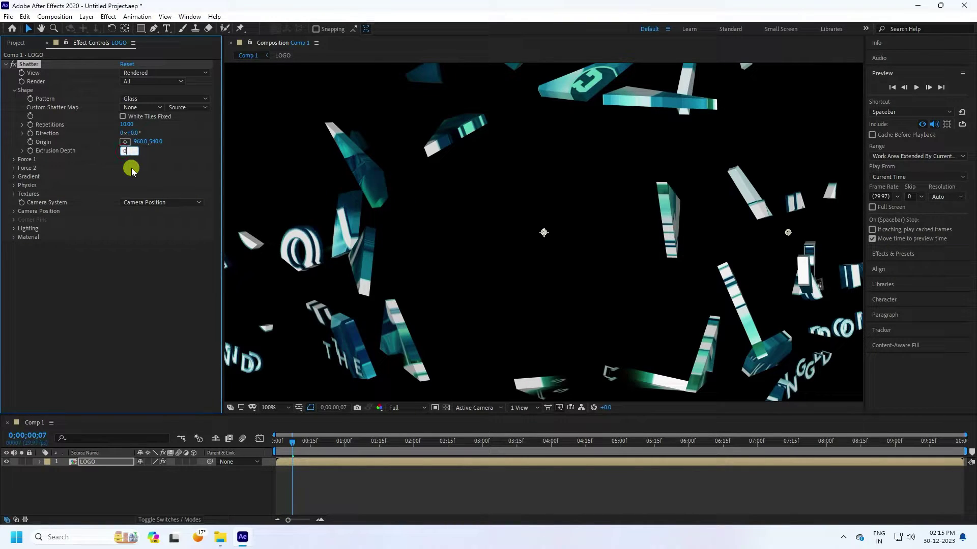
key(Return)
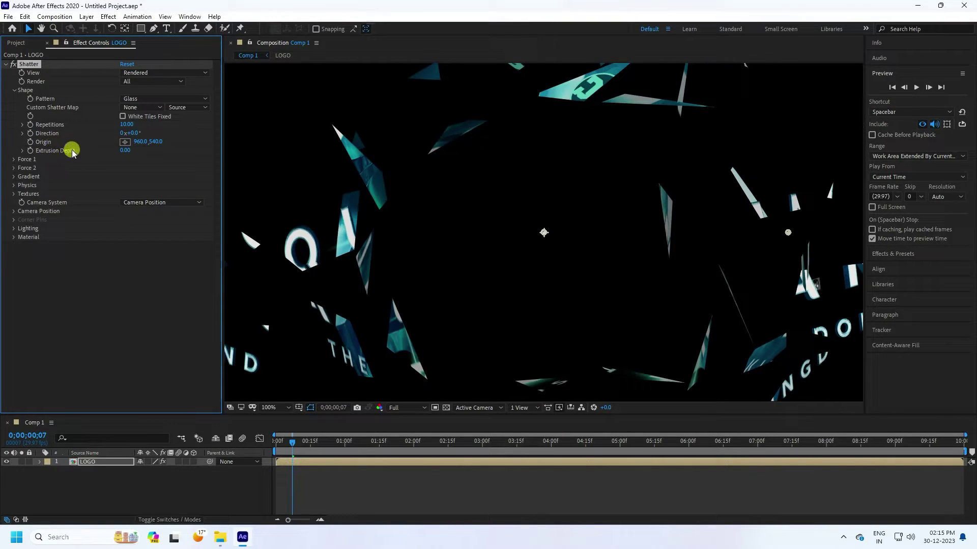
key(comma)
key(comma)
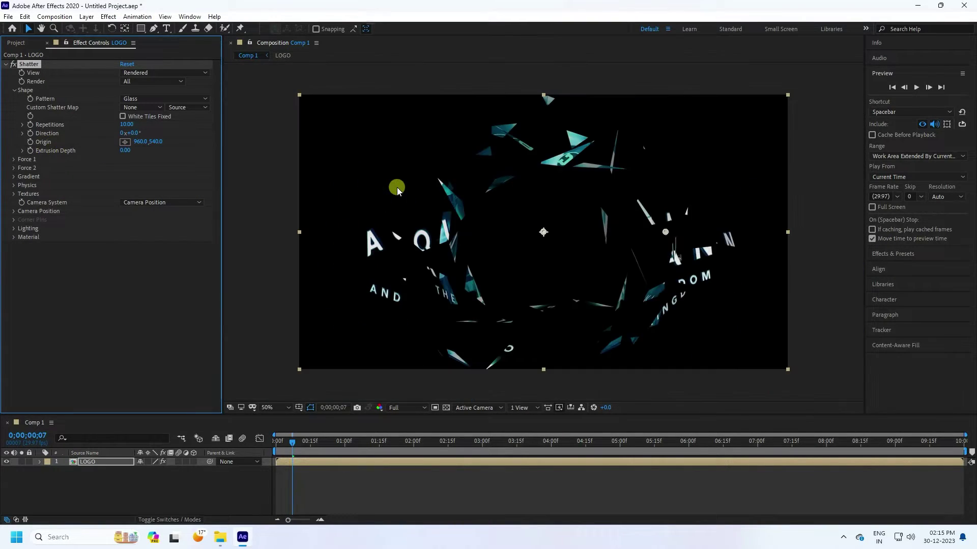
Set Force 1 Radius to 0.10 and Strength to 0.05
click(14, 159)
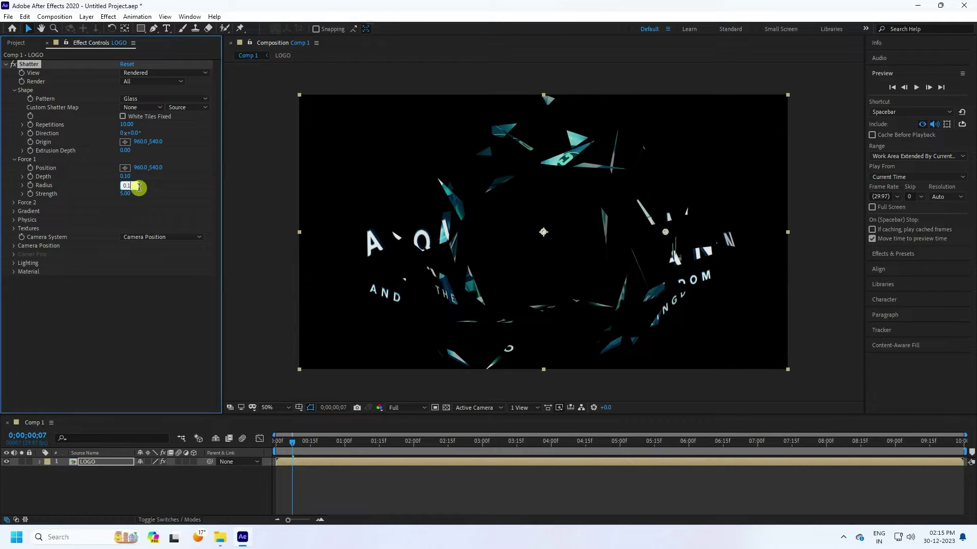
key(Return)
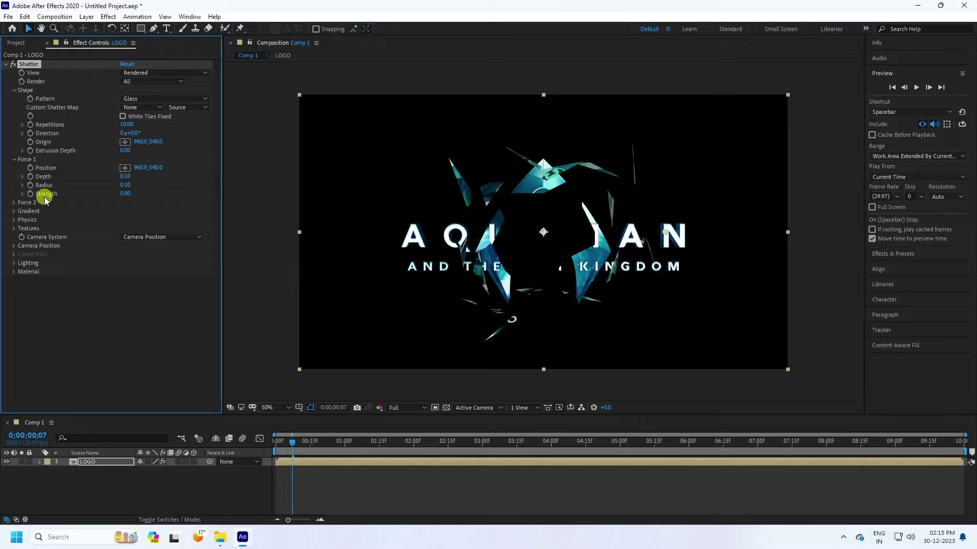
click(127, 195)
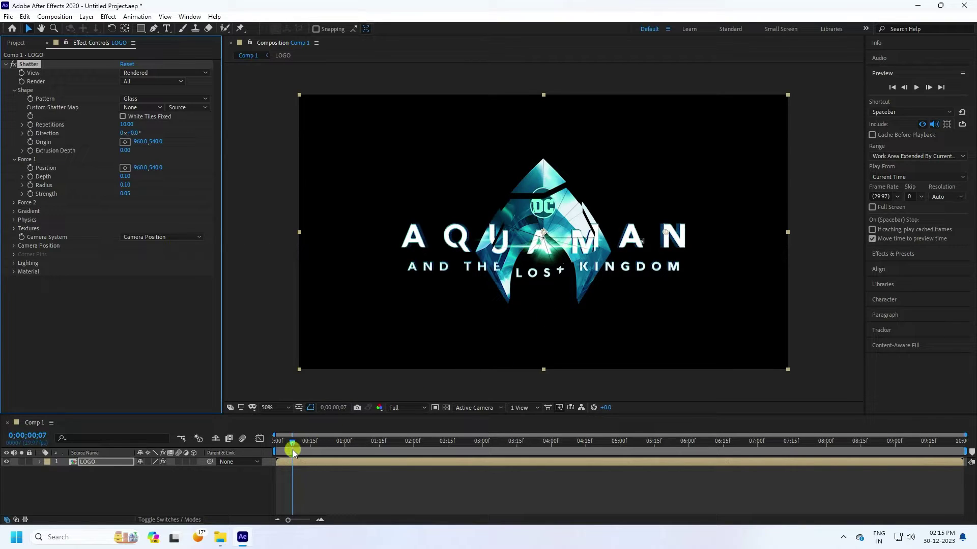
Preview the shatter from the first frame and fit the composition in the viewer
drag(292, 450, 257, 443)
click(910, 88)
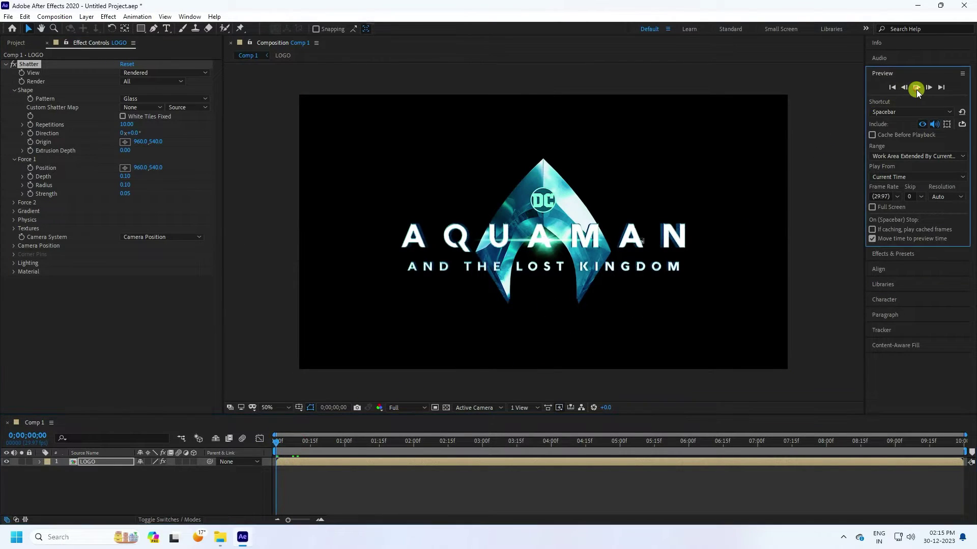
click(534, 271)
scroll(538, 224, up, 2)
scroll(539, 243, down, 2)
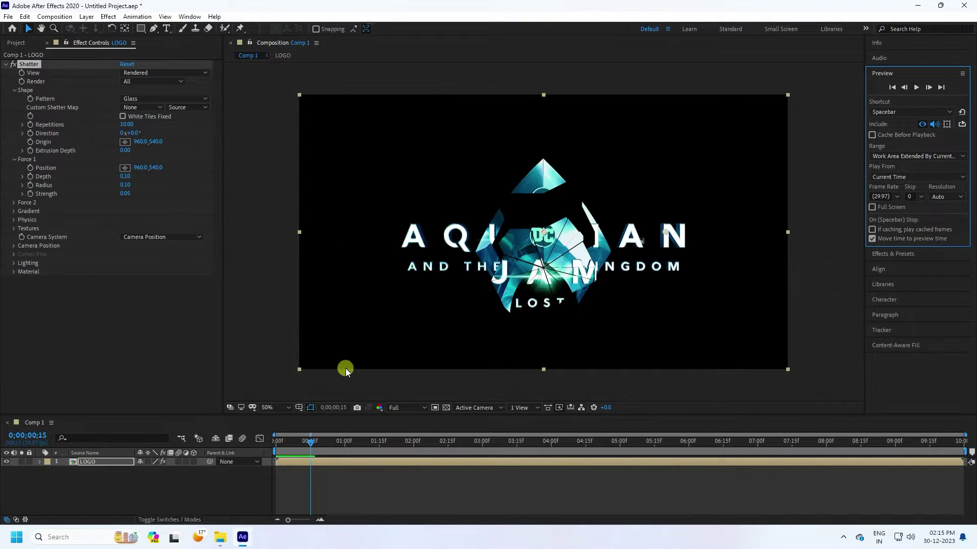
click(269, 408)
click(302, 241)
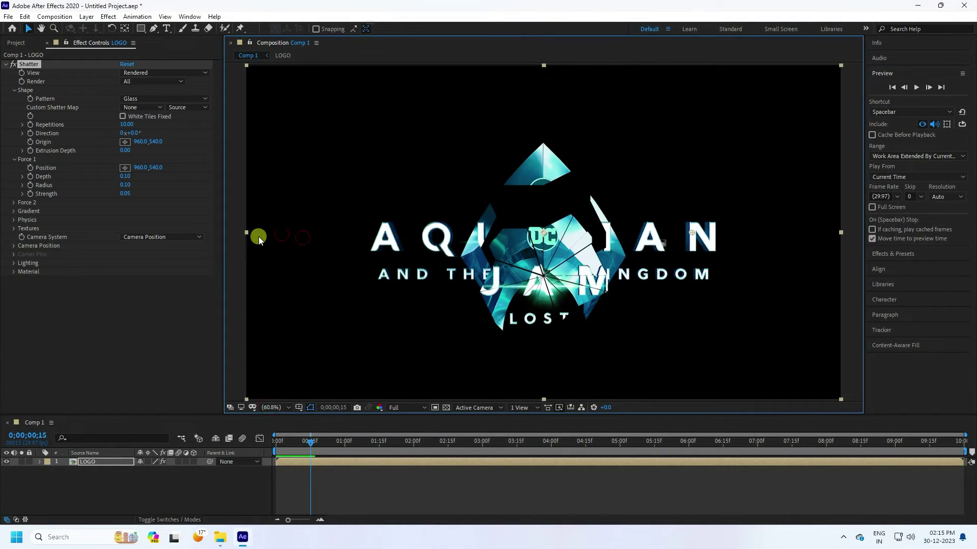
Set Shatter Physics Gravity to 0 and preview the animation from the first frame
click(14, 221)
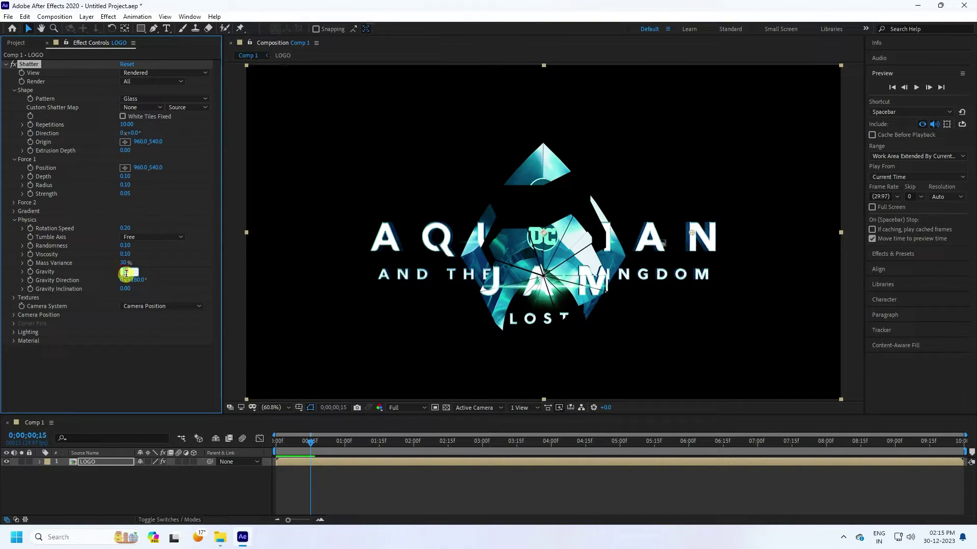
text(0)
key(Return)
click(892, 88)
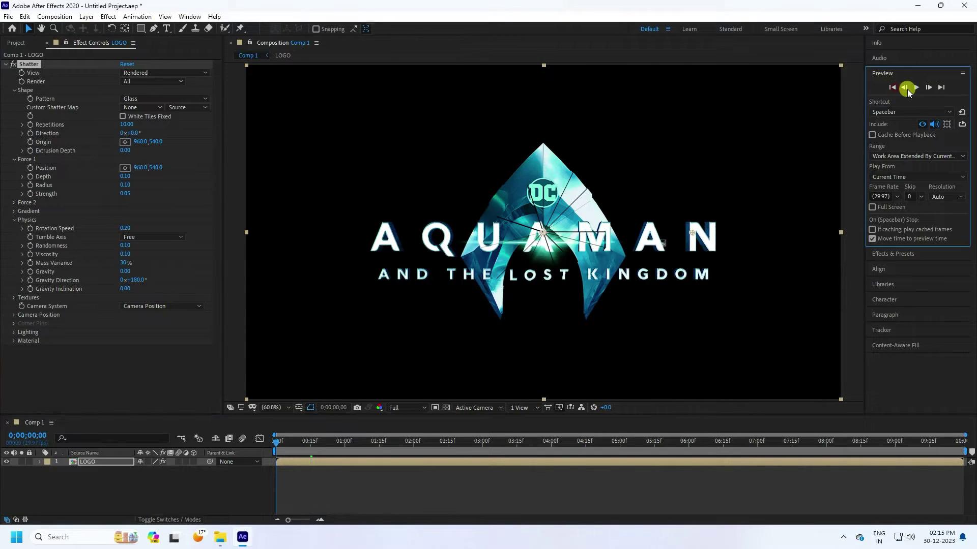
click(916, 87)
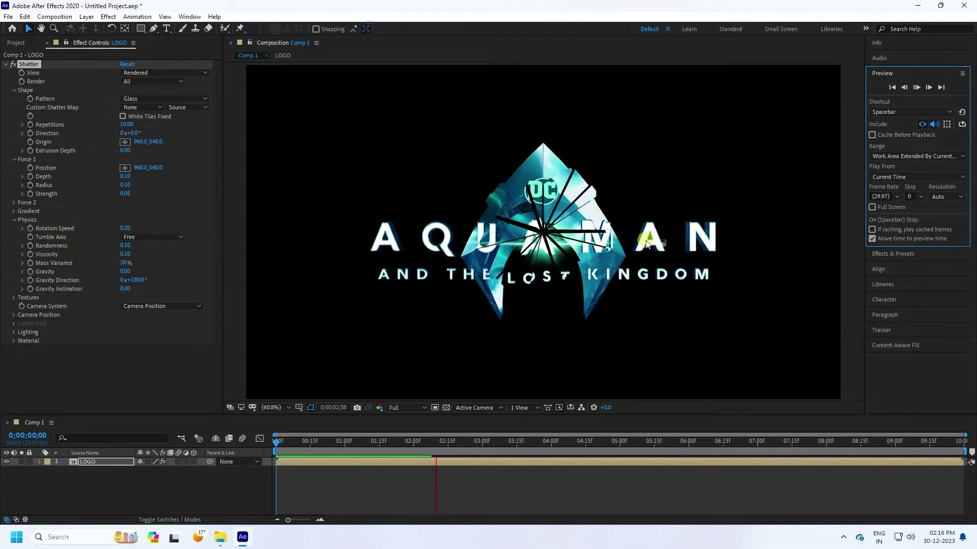
click(916, 87)
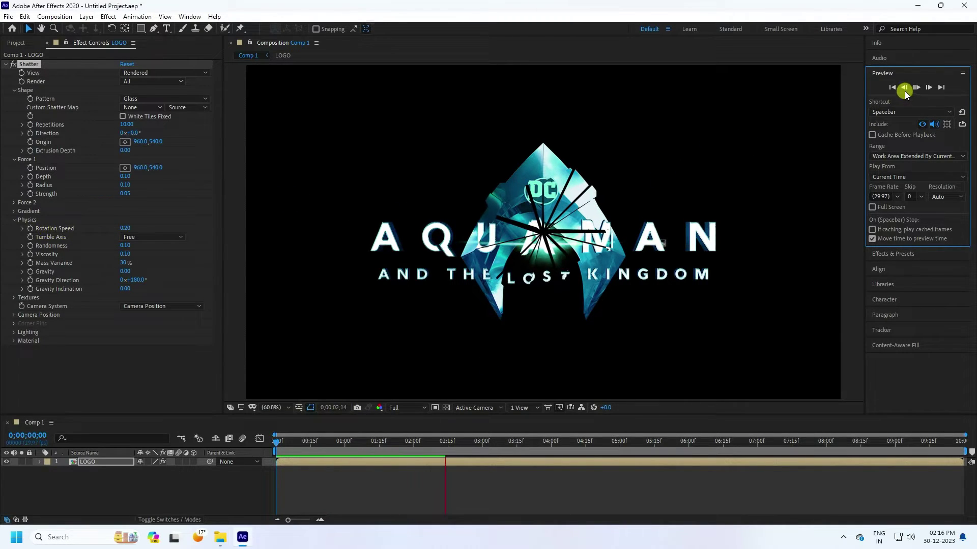
Raise the Physics Rotation Speed to 0.35
click(125, 229)
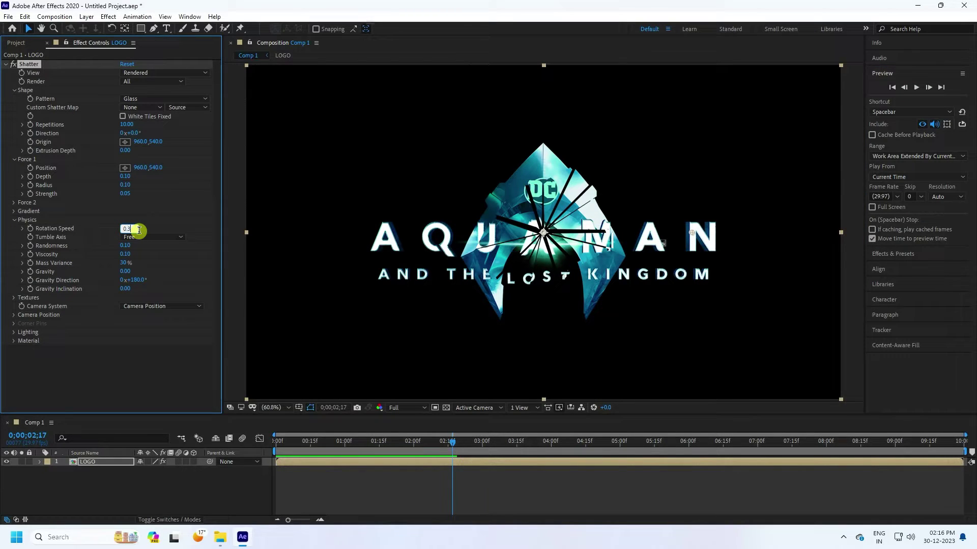
text(0.35)
key(Return)
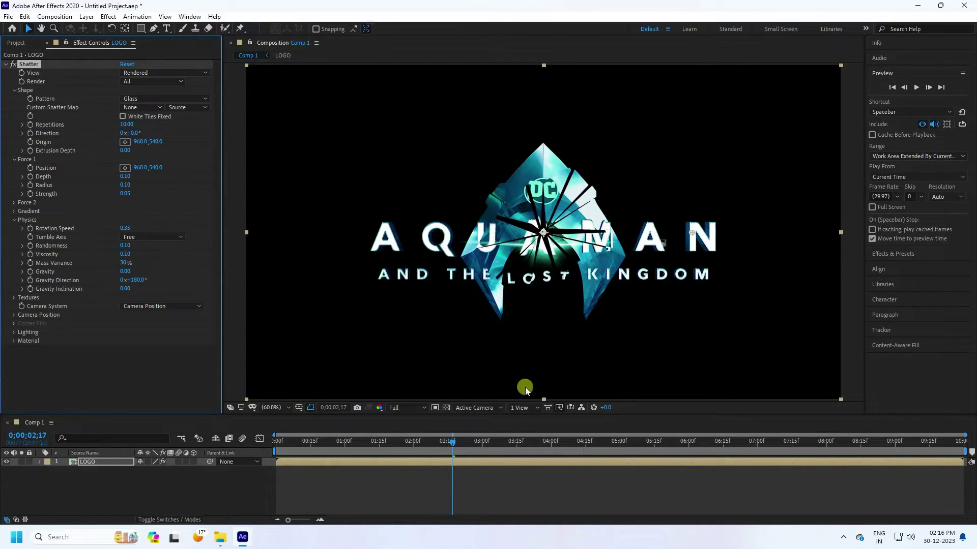
click(892, 87)
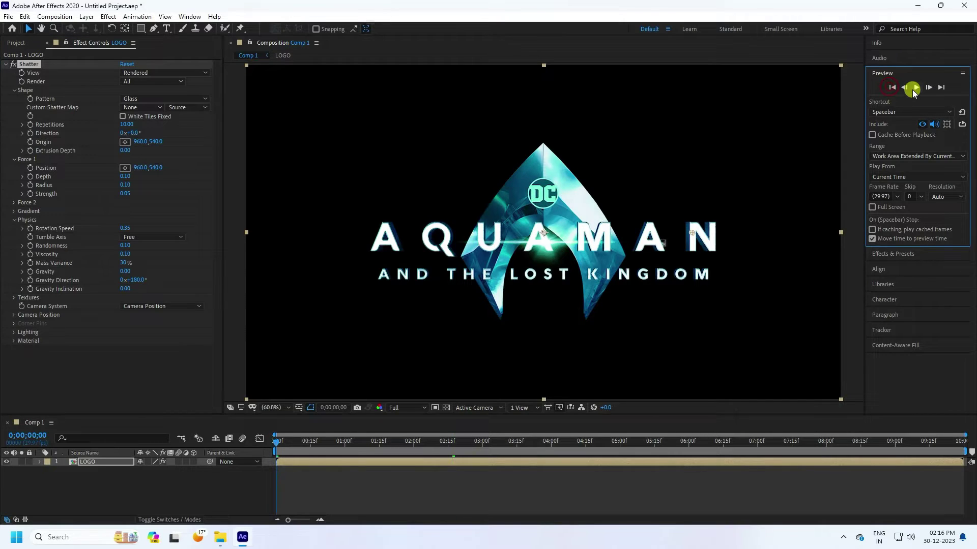
click(916, 88)
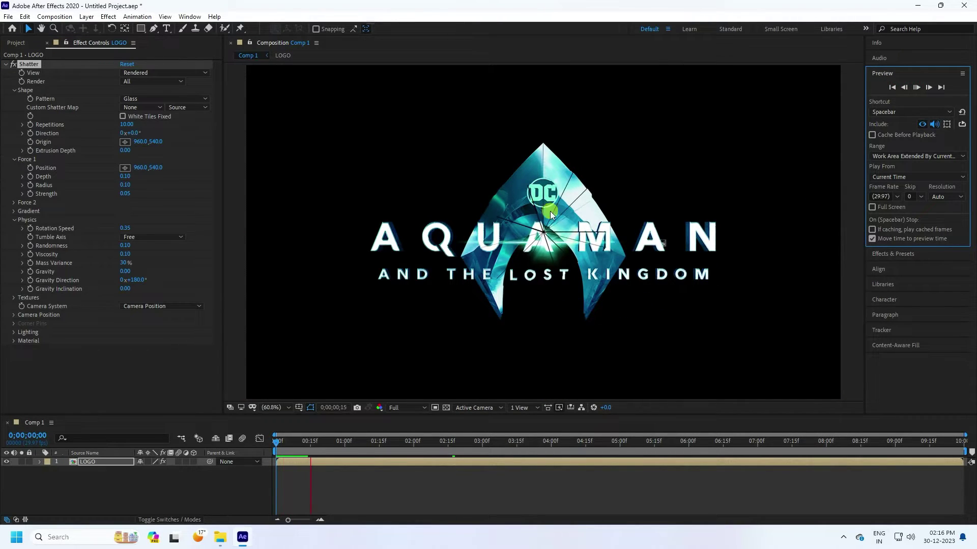
scroll(560, 219, up, 2)
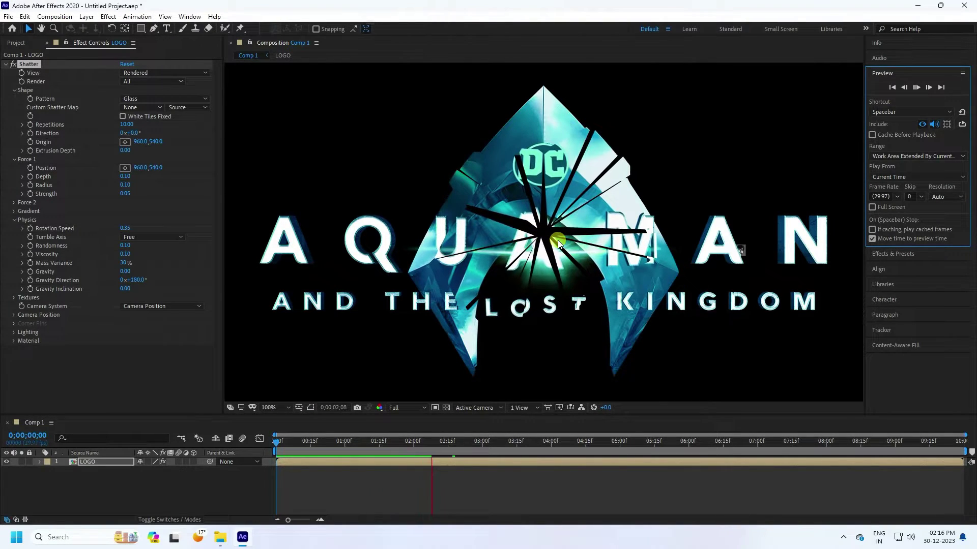
click(916, 87)
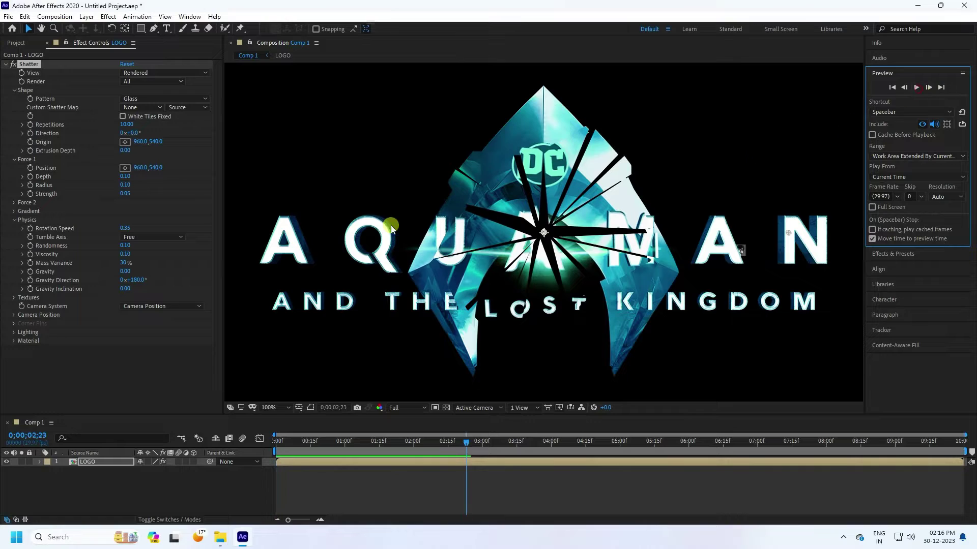
click(90, 463)
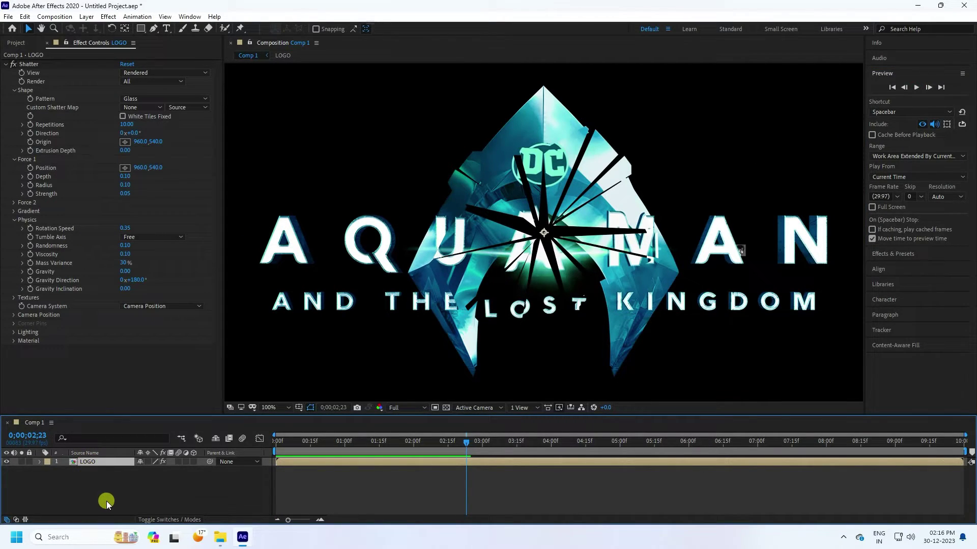
Duplicate the LOGO layer and rename the copy LOGO 2
key(ctrl+d)
right_click(97, 462)
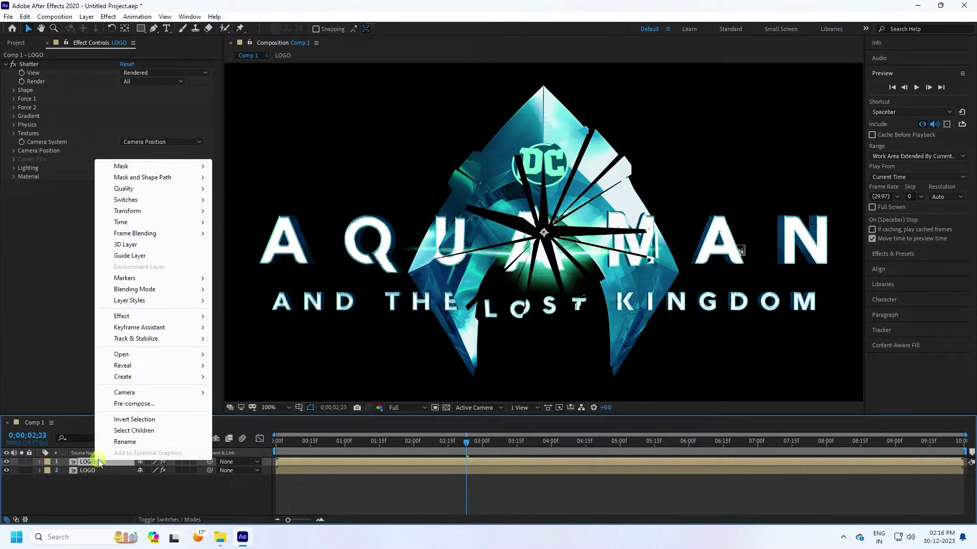
click(125, 442)
text(LOGO 2)
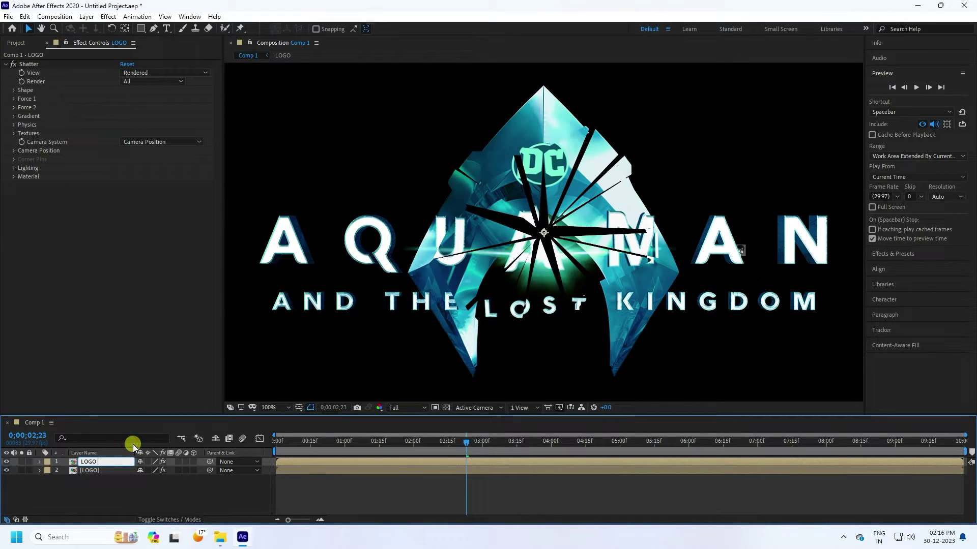
key(Return)
Change options in LOGO 2's Shatter Shape settings
click(15, 91)
click(129, 125)
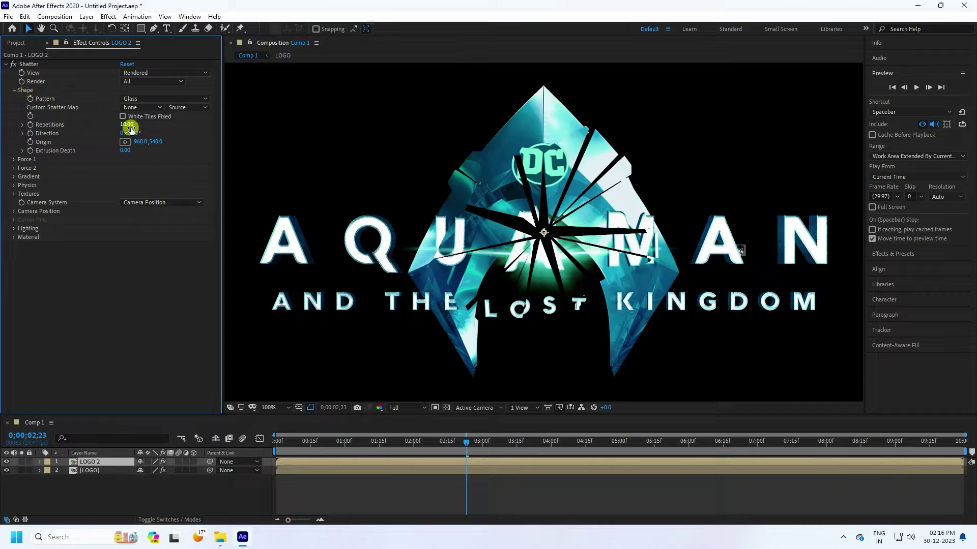
click(129, 132)
click(144, 277)
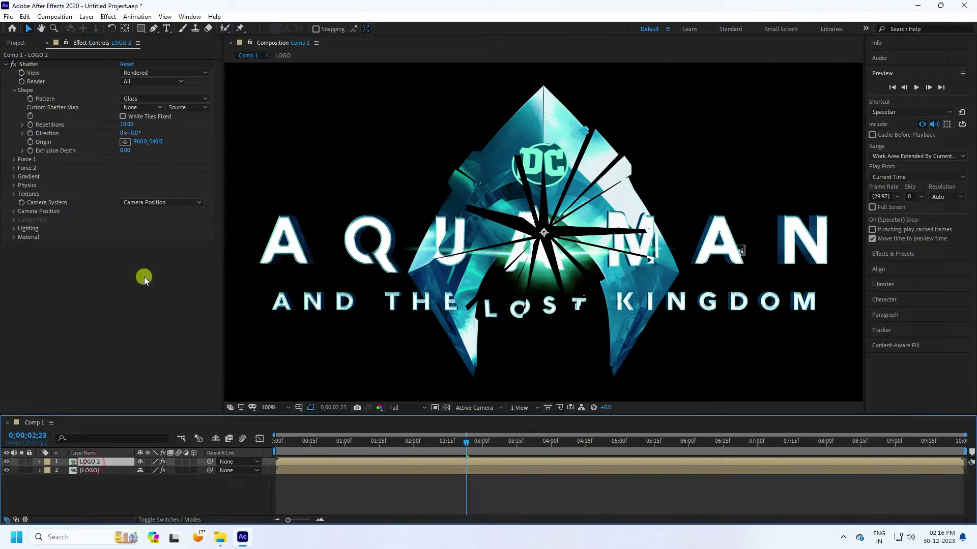
Set Shatter Repetitions to 8 on LOGO and 30 on LOGO 2
click(88, 471)
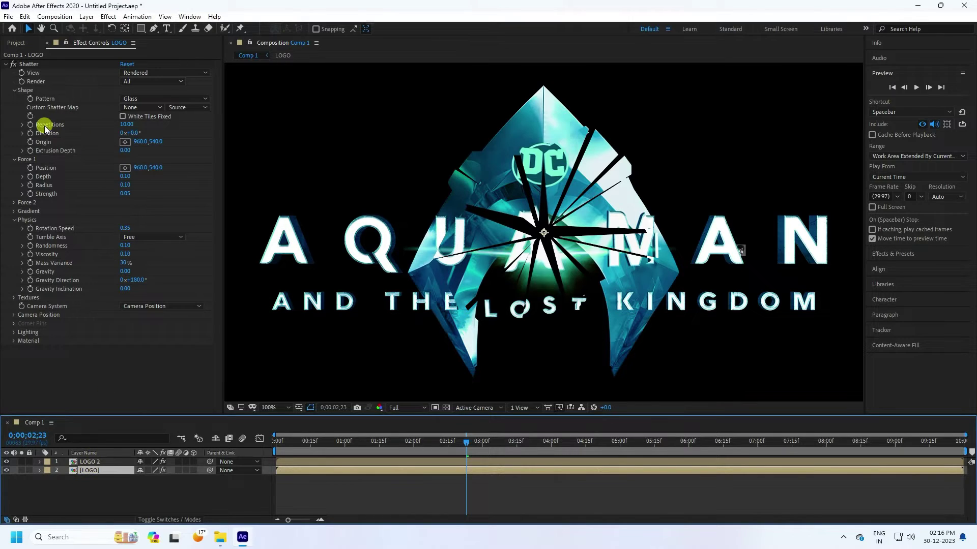
click(125, 124)
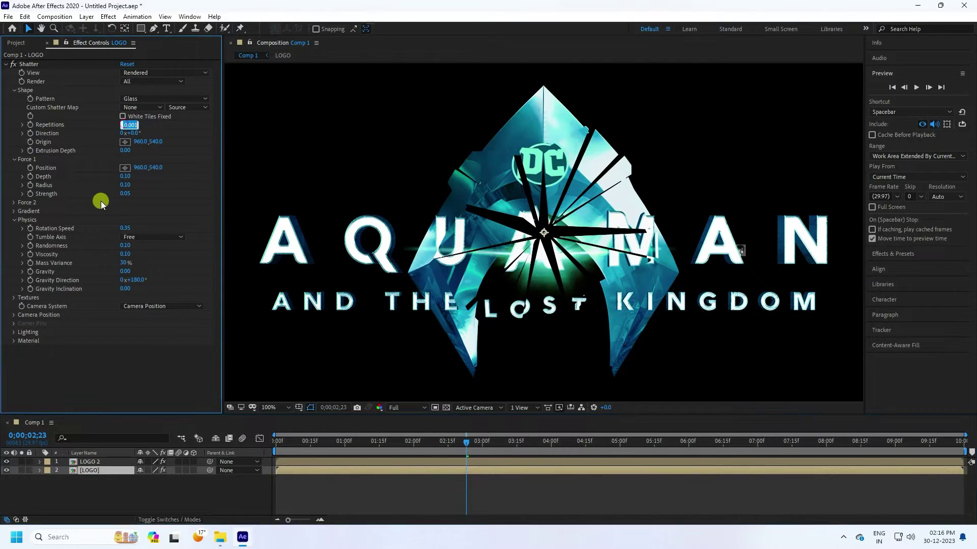
text(8)
key(Return)
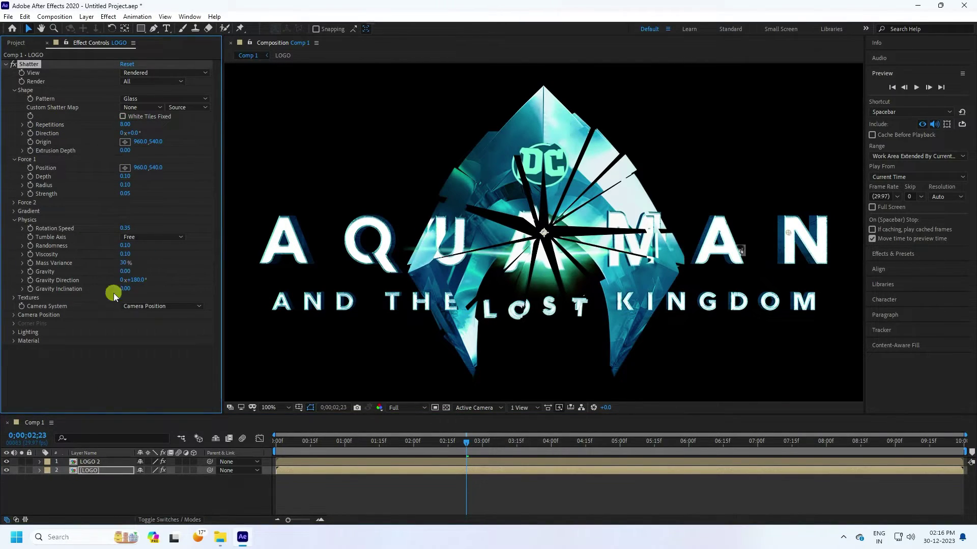
click(91, 463)
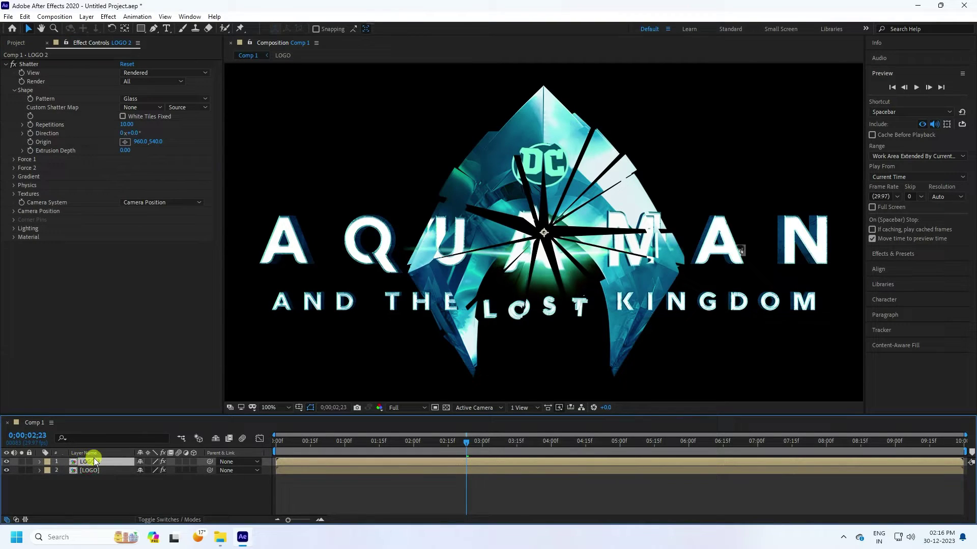
click(126, 125)
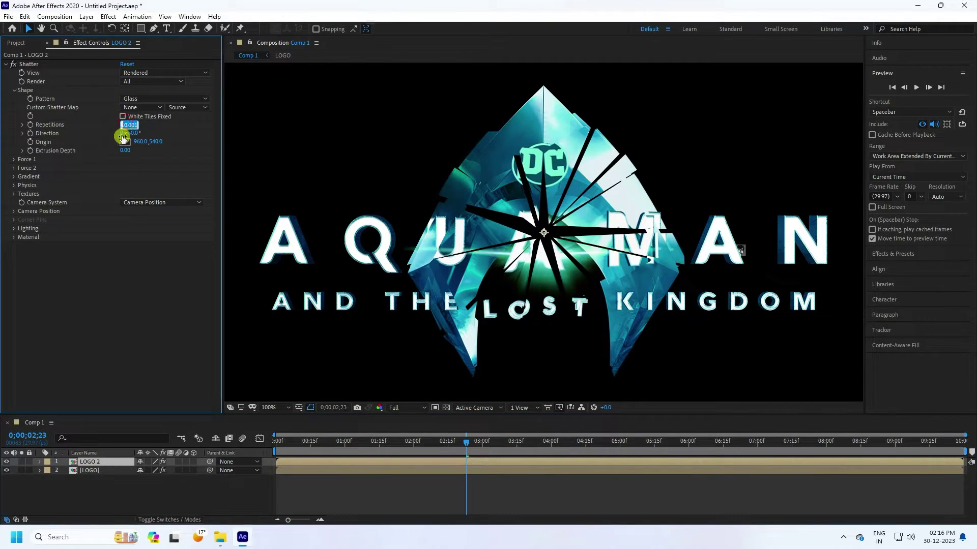
key(Return)
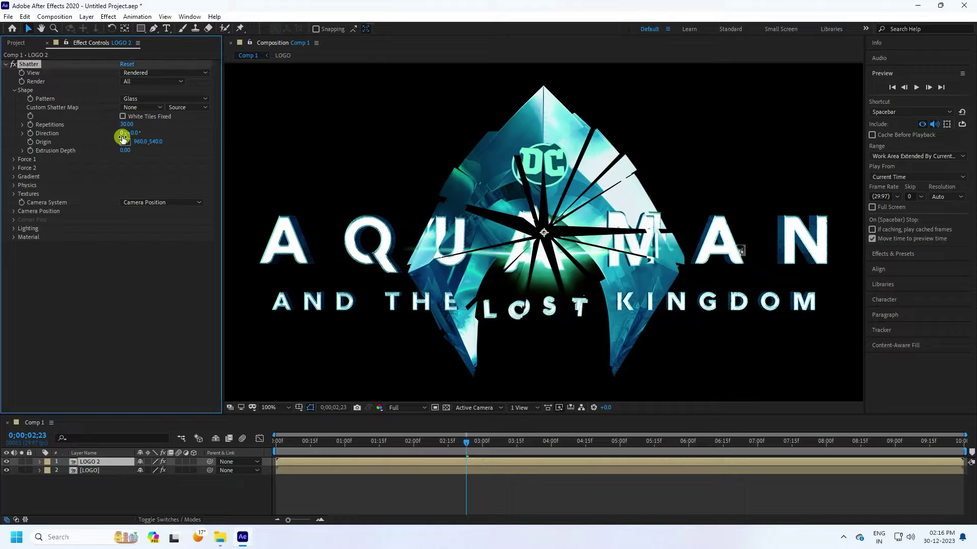
Keyframe LOGO 2's Force 1 Radius at 0.08 at the 2-second mark
click(15, 159)
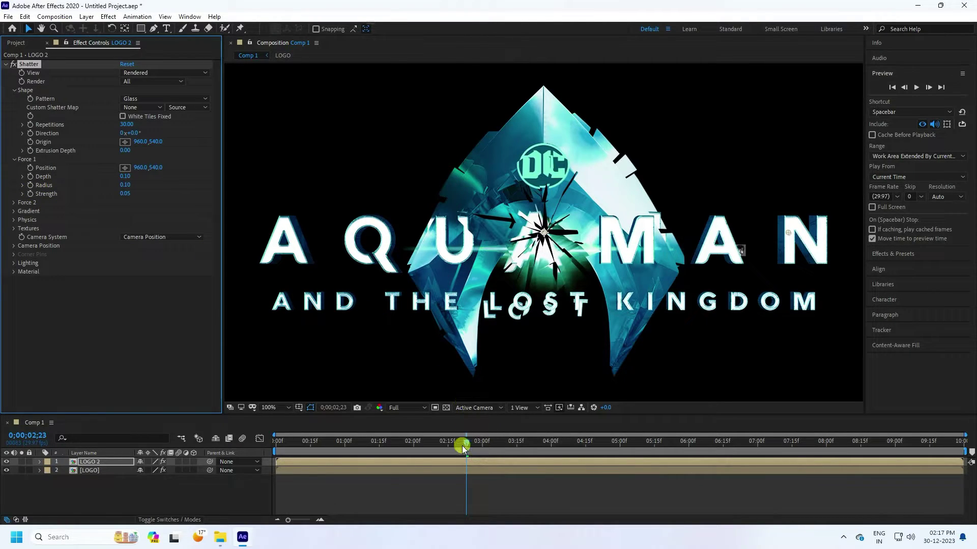
drag(462, 446, 412, 461)
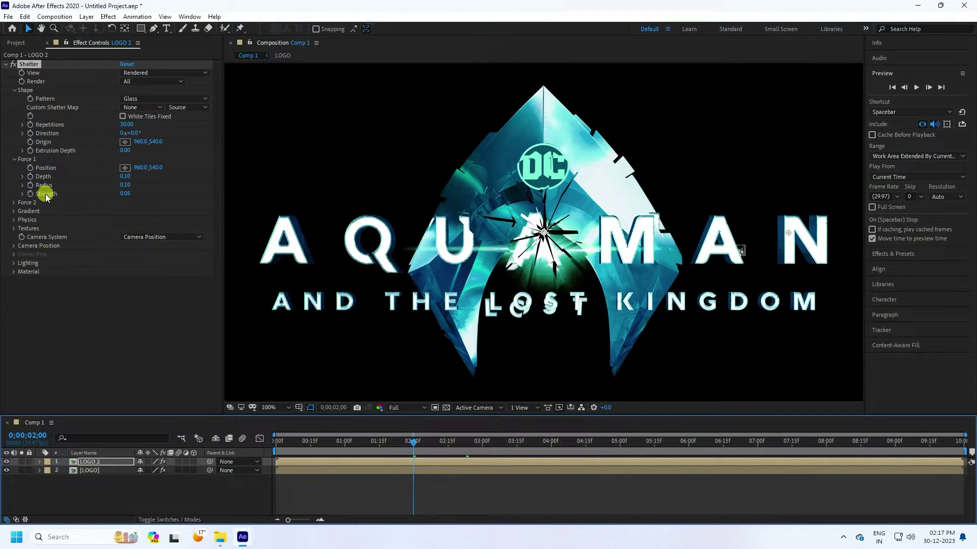
click(32, 186)
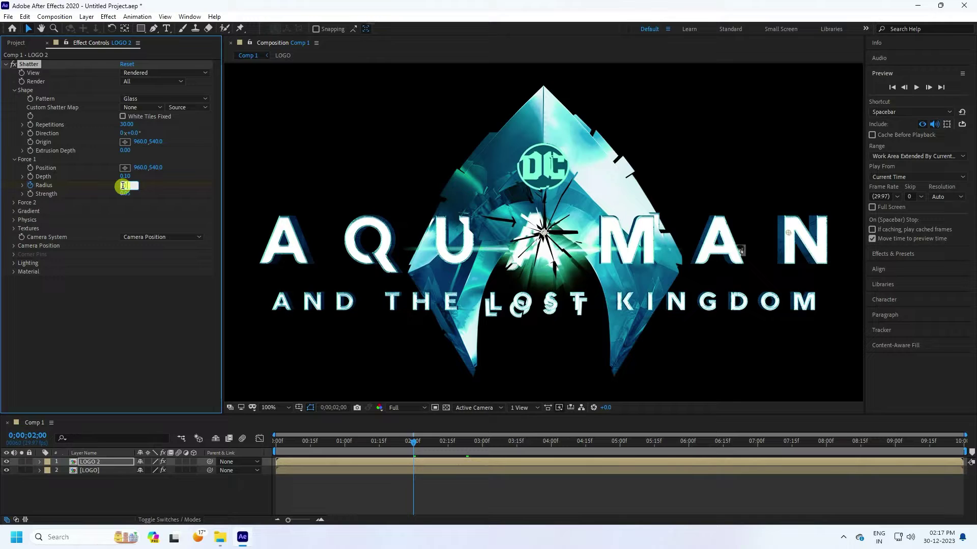
click(122, 185)
text(0.08)
key(Return)
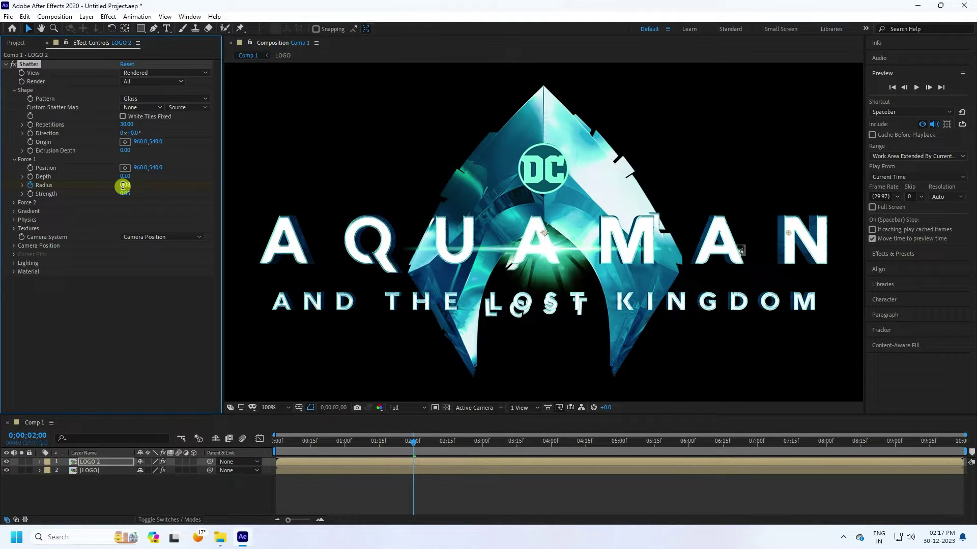
Keyframe the Radius at 0.60 at 0;00;05;15 and set Force 1 Strength to 0.60
click(652, 440)
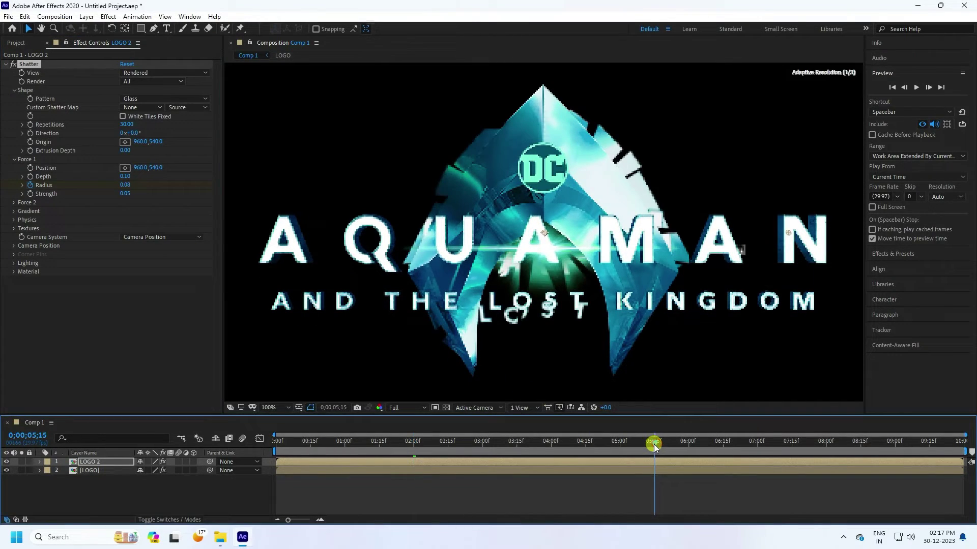
click(126, 187)
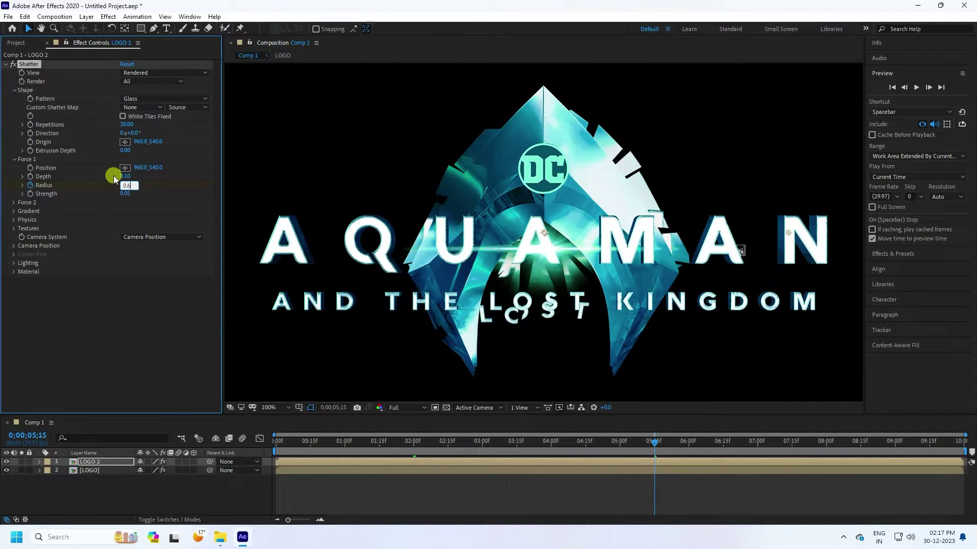
text(0.6)
key(Return)
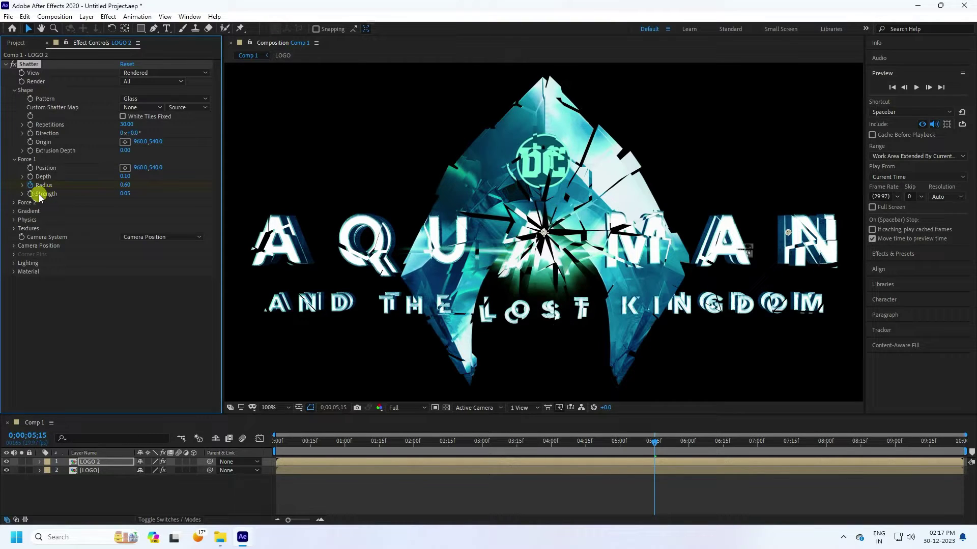
click(125, 194)
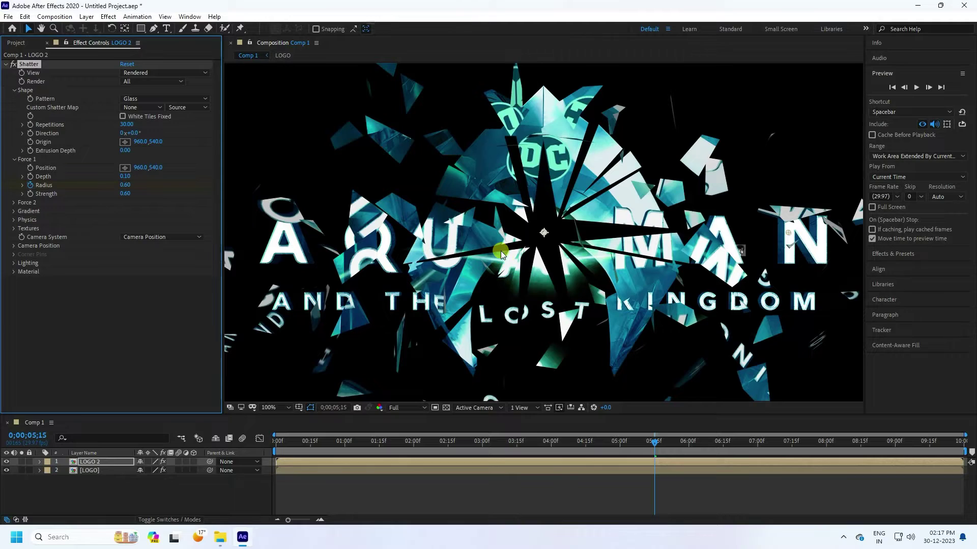
scroll(490, 248, down, 2)
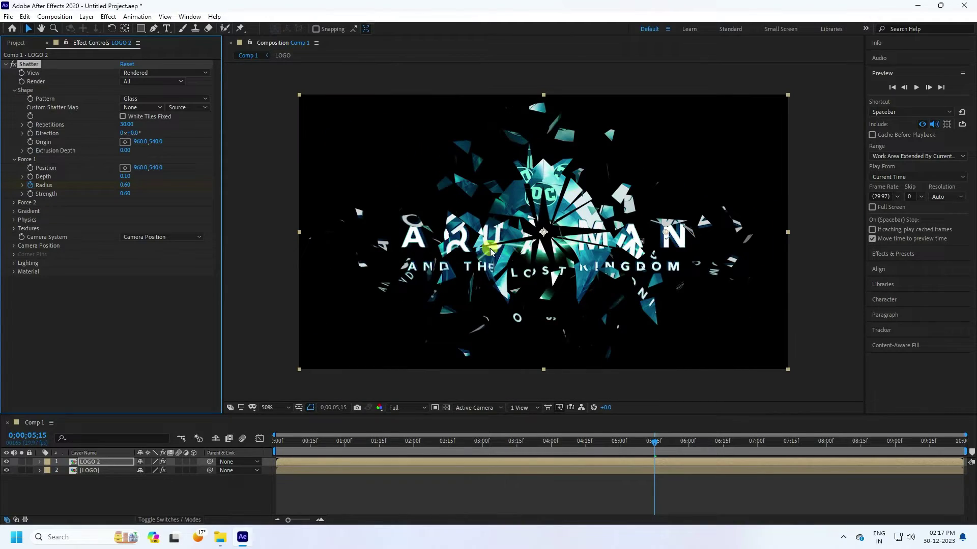
click(891, 88)
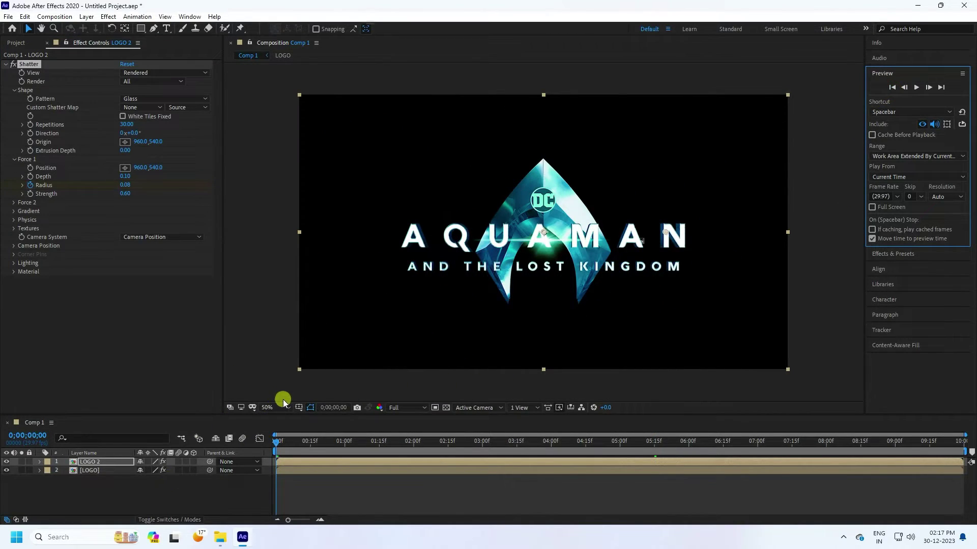
click(283, 403)
click(301, 239)
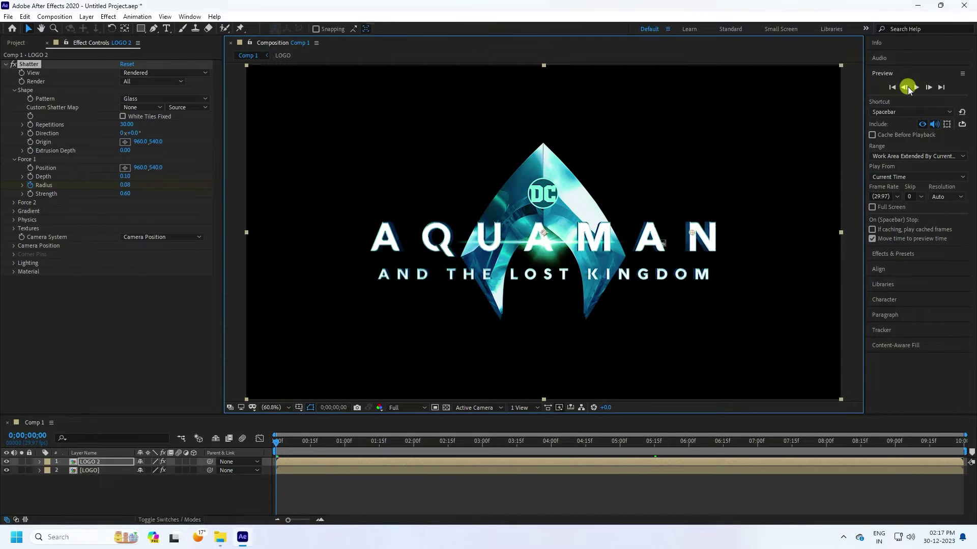
click(909, 88)
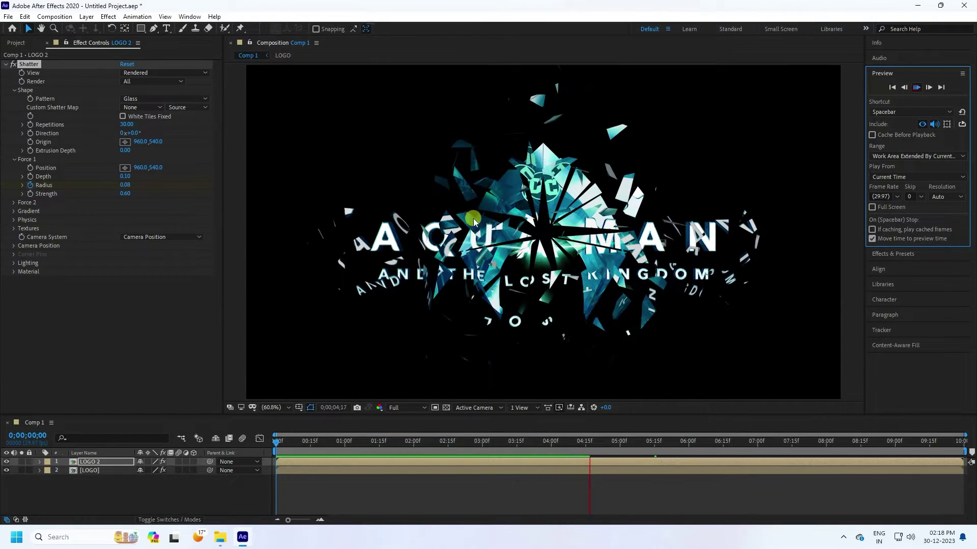
Set LOGO 2's Physics Rotation Speed to 0.25 and Mass Variance to 40%
click(15, 224)
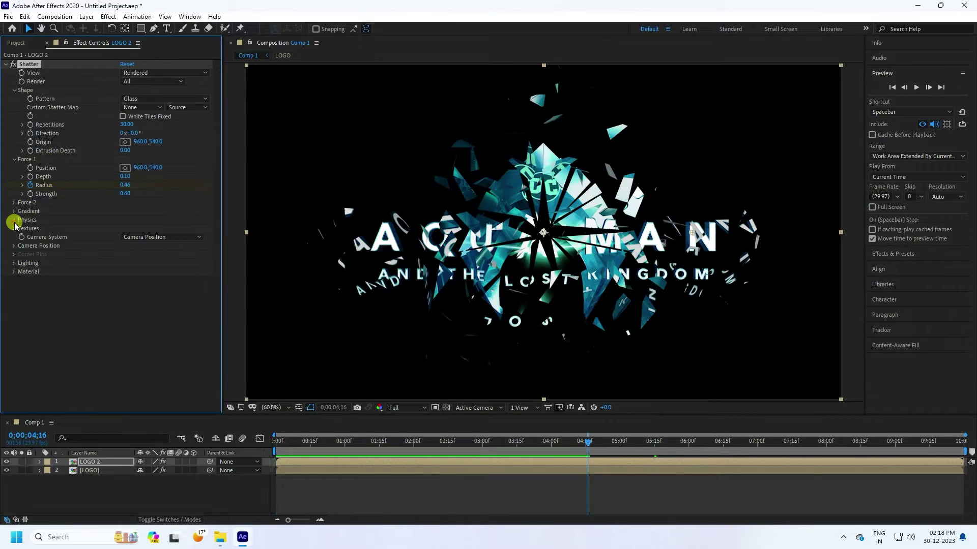
click(15, 220)
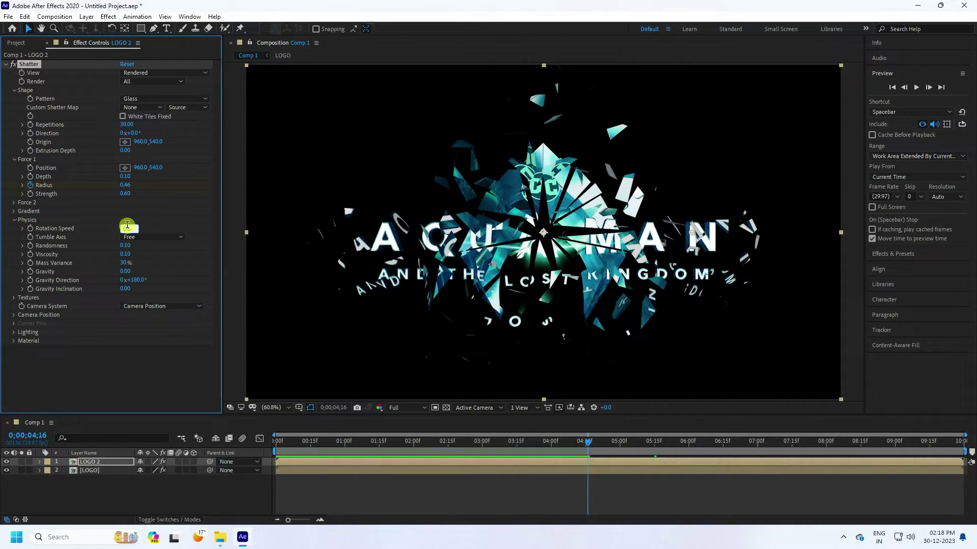
text(0.25)
key(Return)
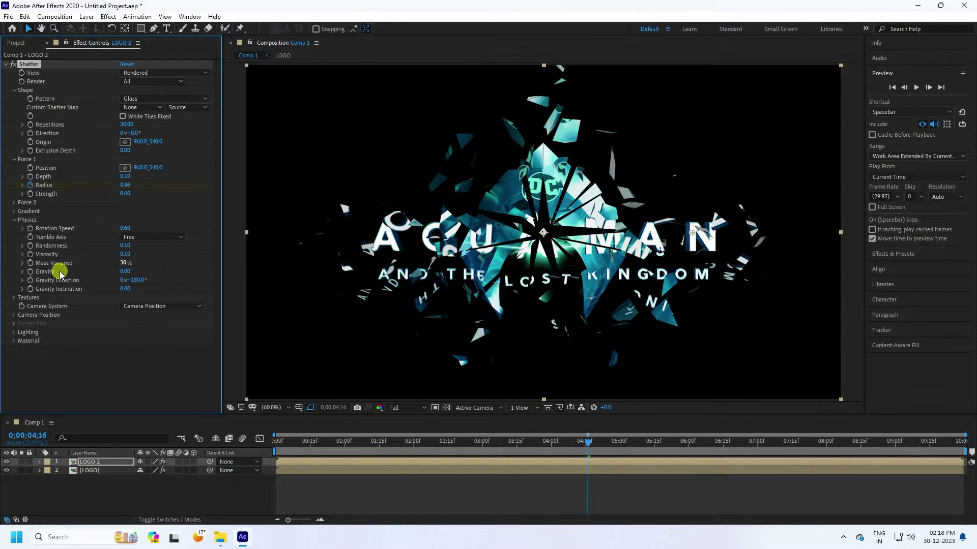
click(124, 263)
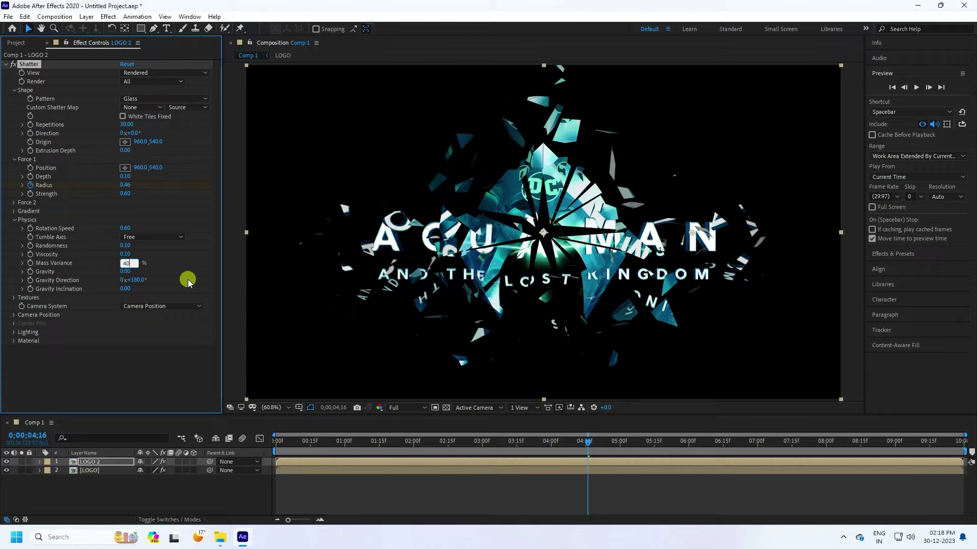
text(40)
key(Return)
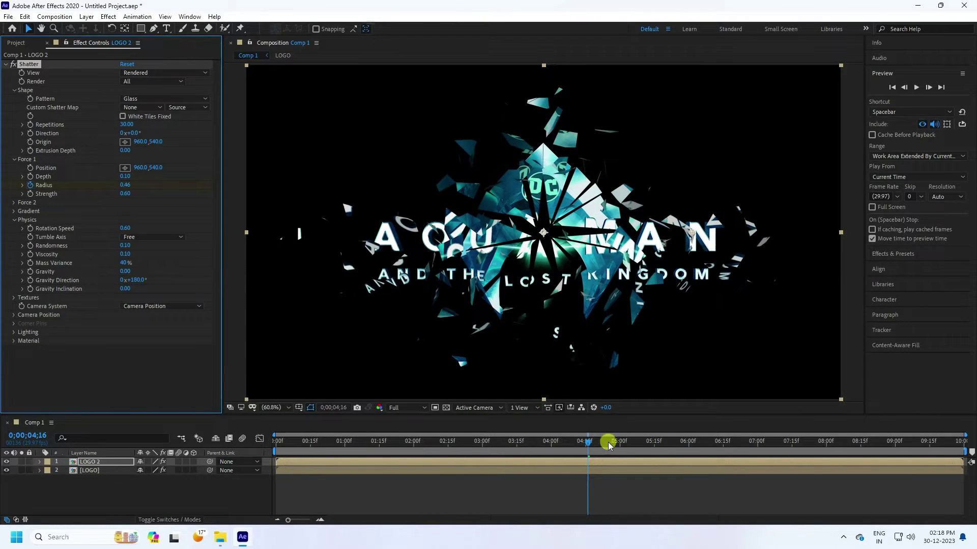
Preview the shatter, duplicate LOGO 2 into LOGO 3, and begin editing its Shatter Repetitions
click(891, 88)
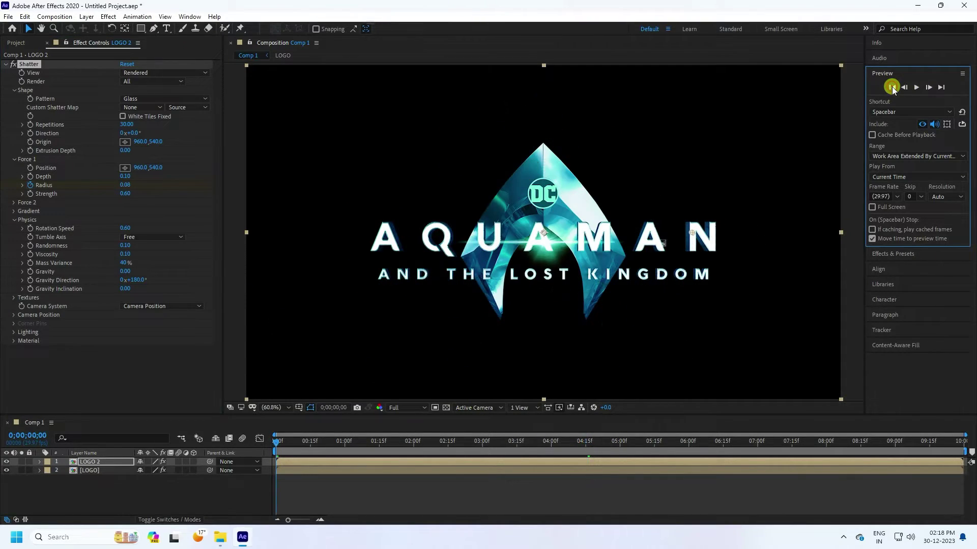
click(917, 87)
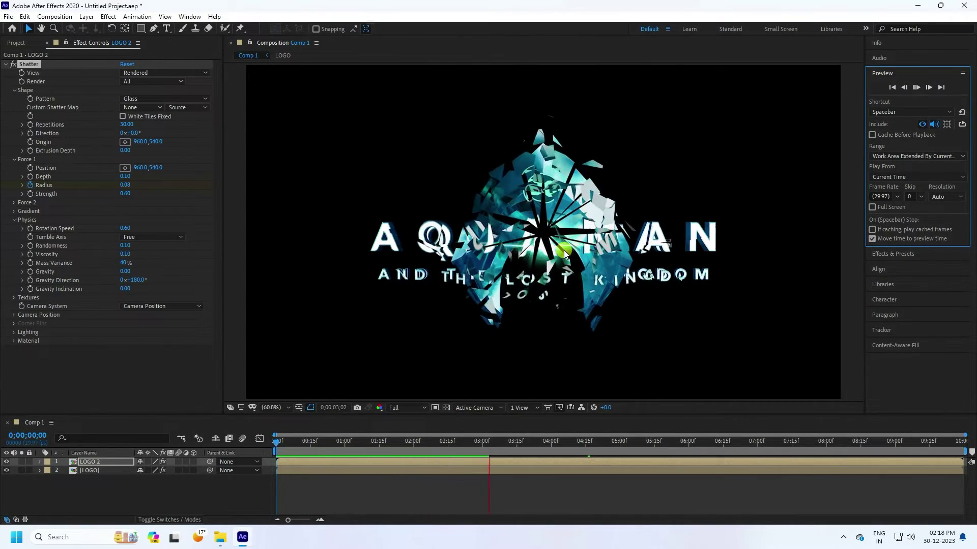
click(916, 87)
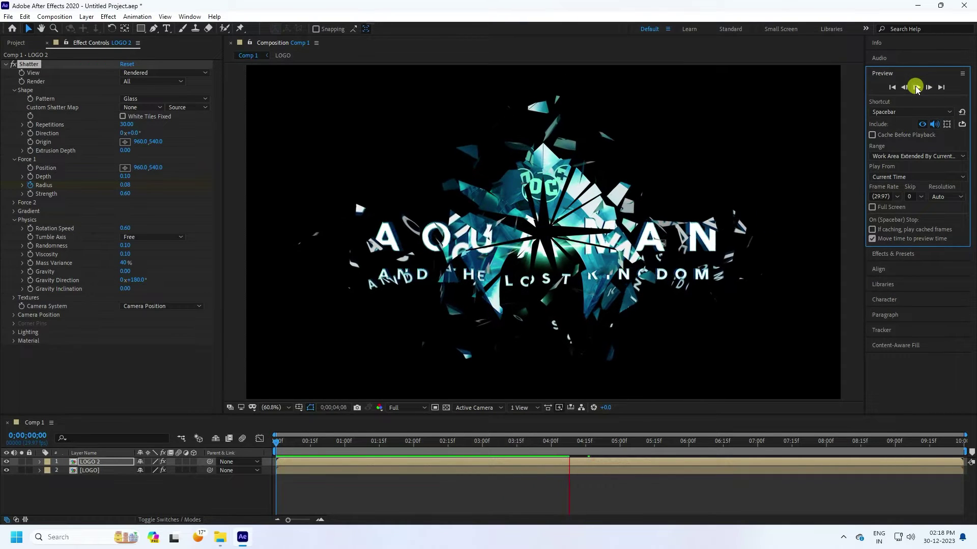
click(146, 489)
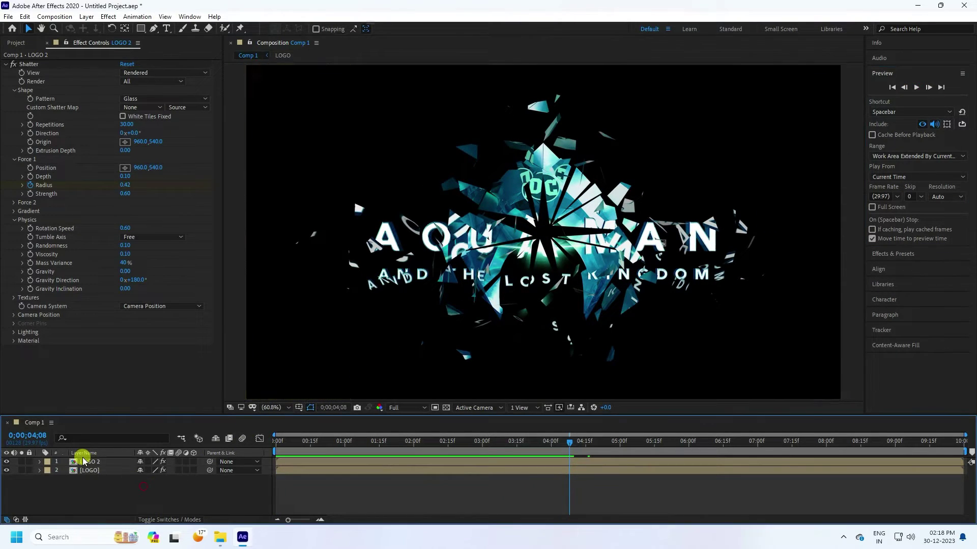
click(88, 461)
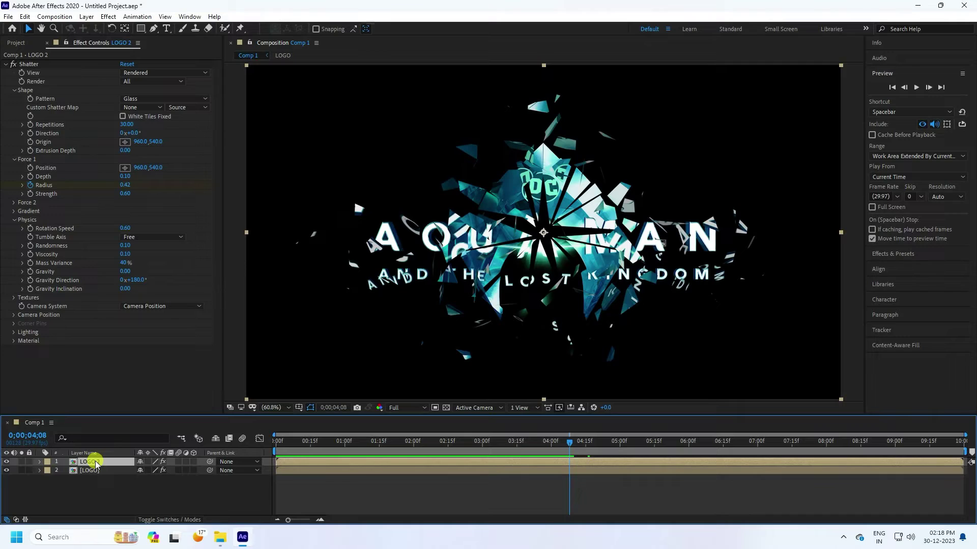
key(ctrl+d)
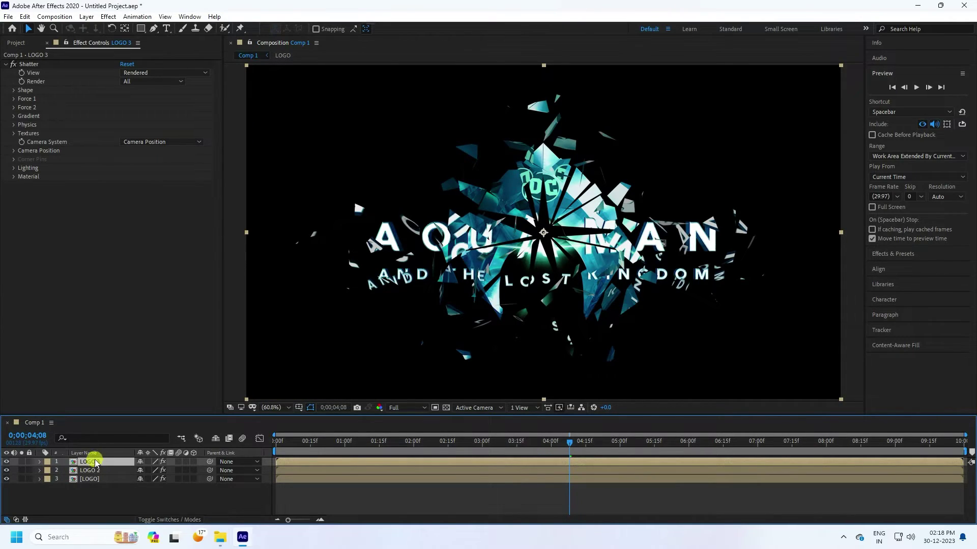
click(14, 92)
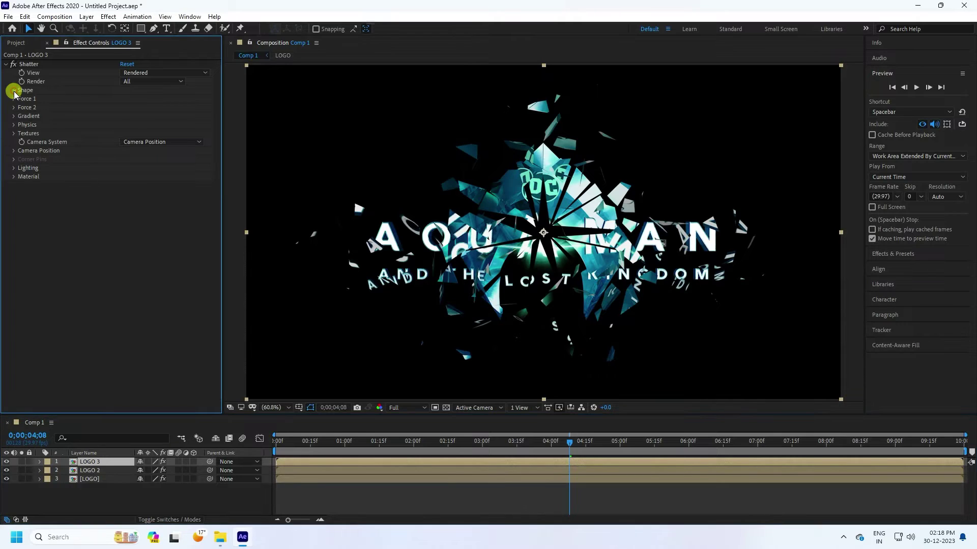
click(14, 91)
click(126, 123)
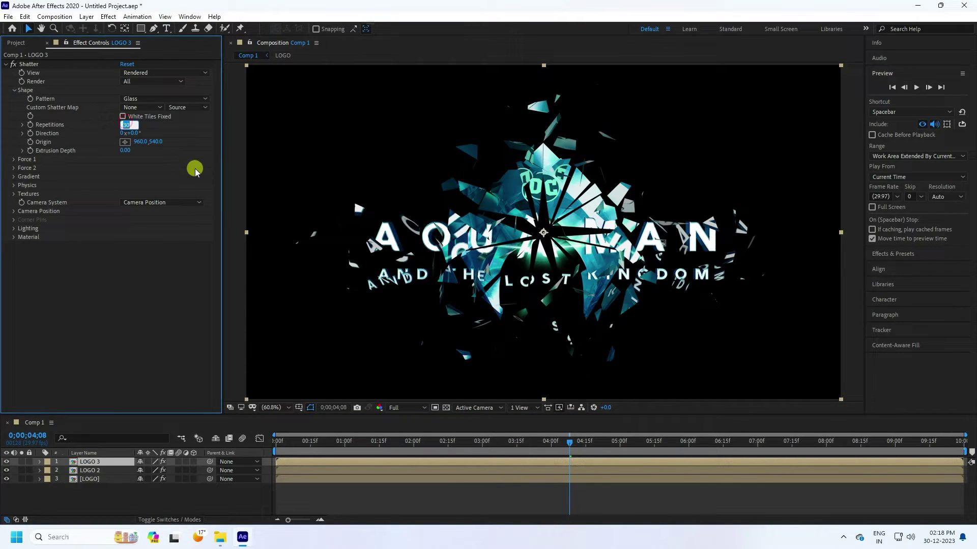
Set LOGO 3's Shatter Repetitions to 50 and Force 1 Strength to 0.5
text(50)
key(Return)
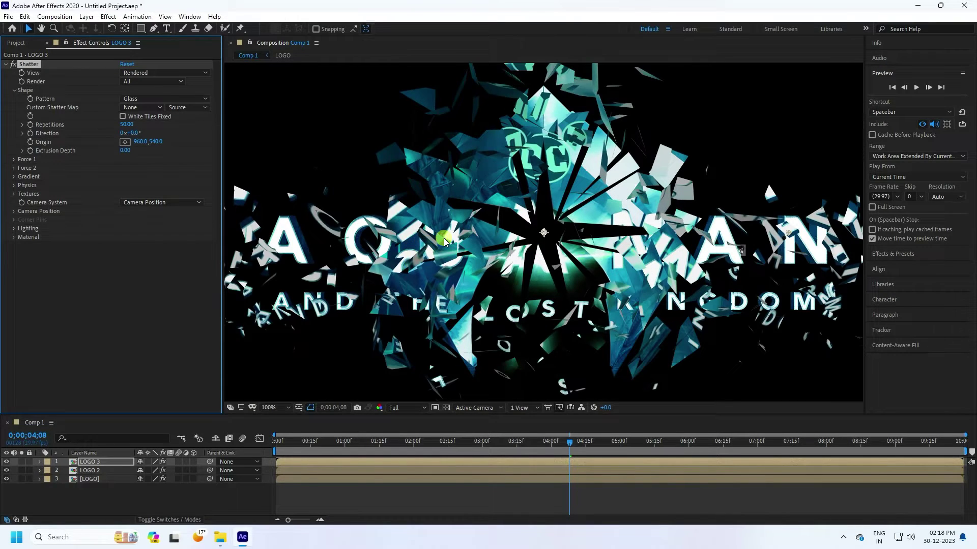
key(comma)
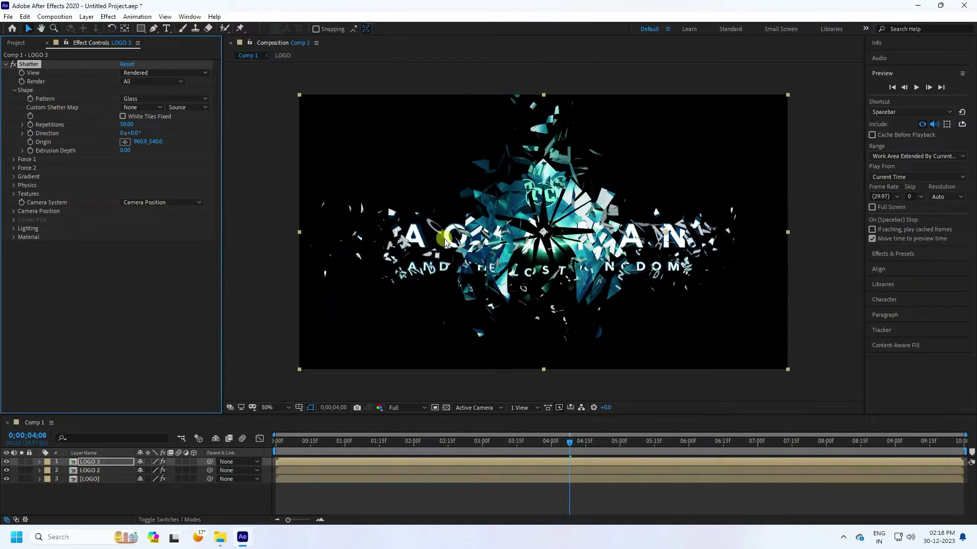
click(16, 159)
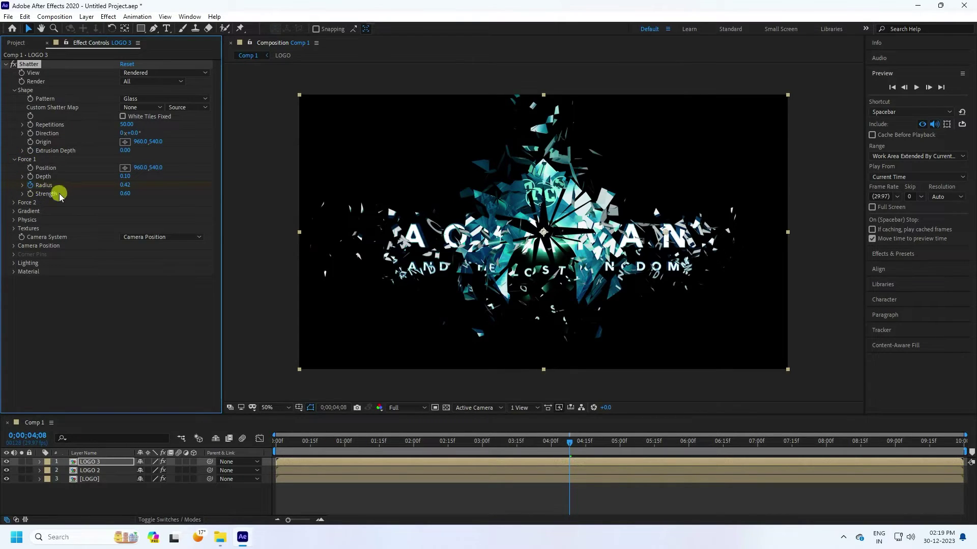
click(125, 194)
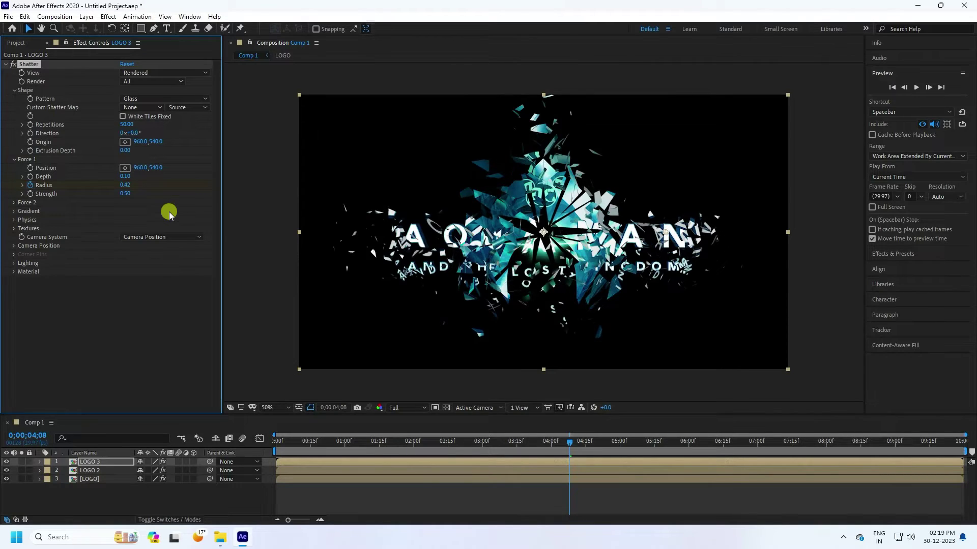
Set LOGO 3's Physics Rotation Speed to 0.45 and Mass Variance to 32%
click(92, 462)
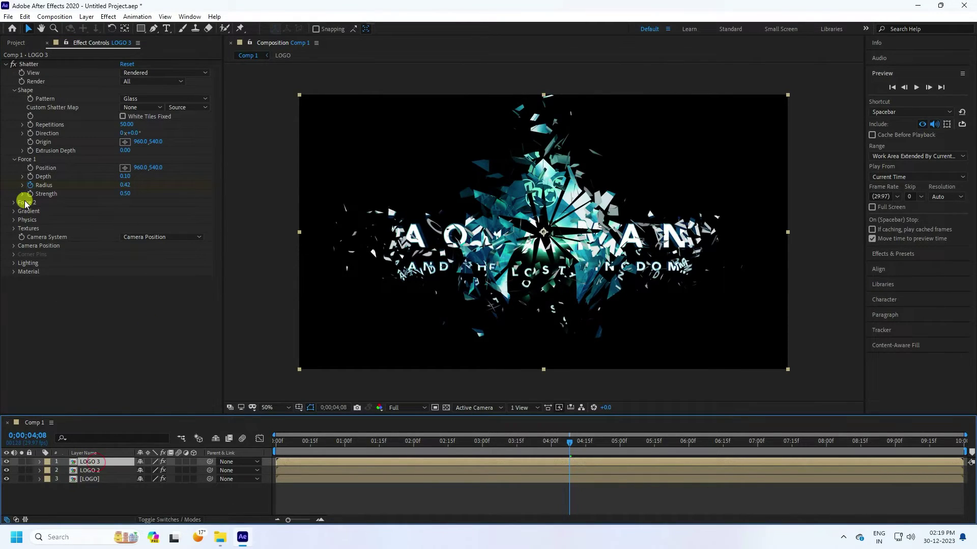
click(14, 220)
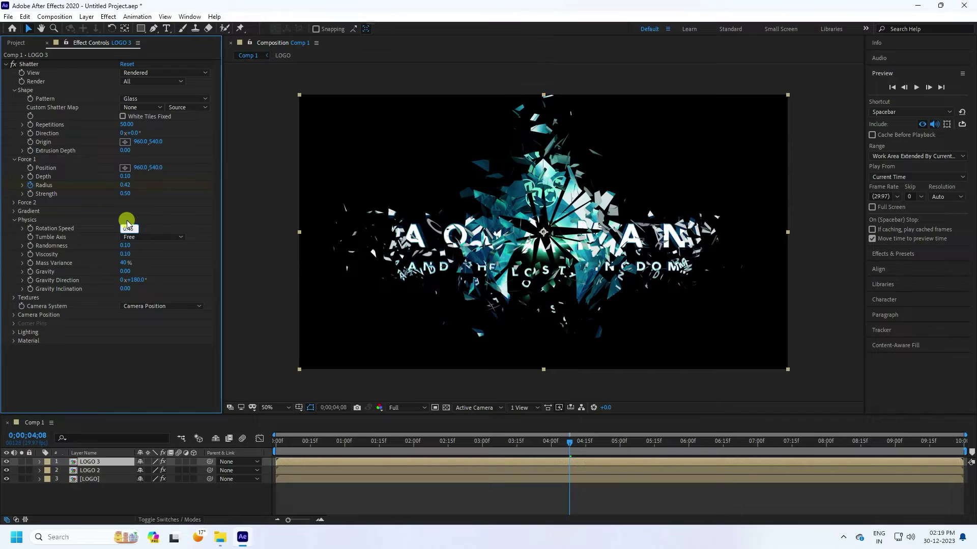
key(Return)
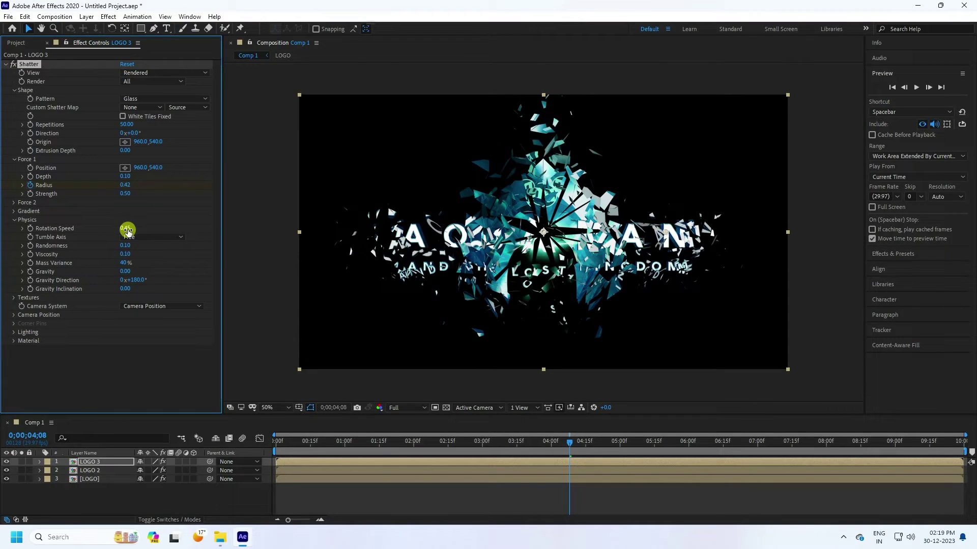
click(126, 264)
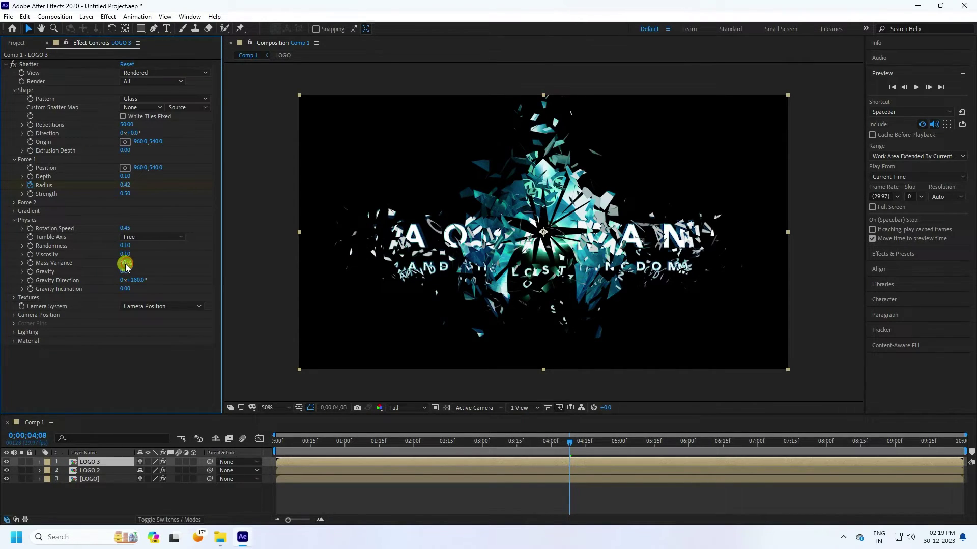
text(32)
key(Return)
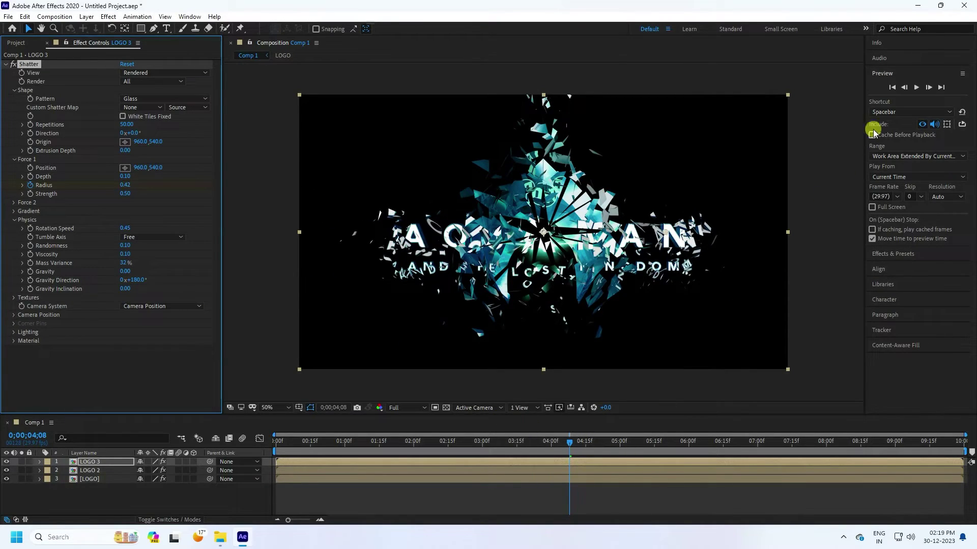
click(891, 88)
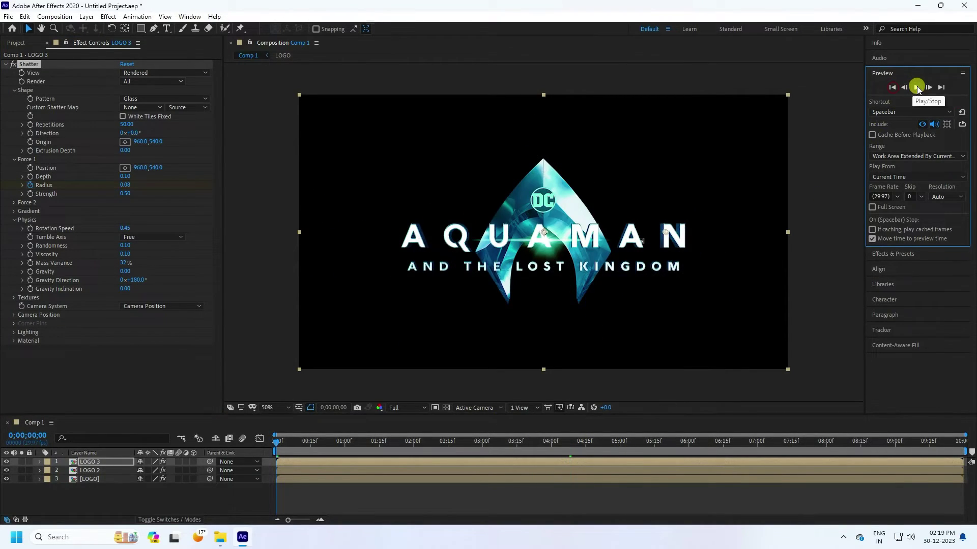
click(916, 88)
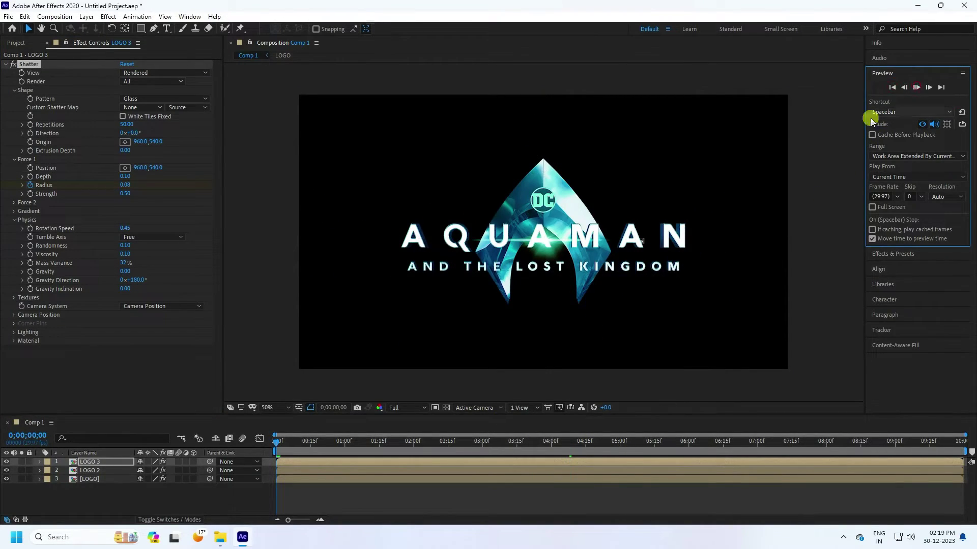
click(269, 407)
click(287, 238)
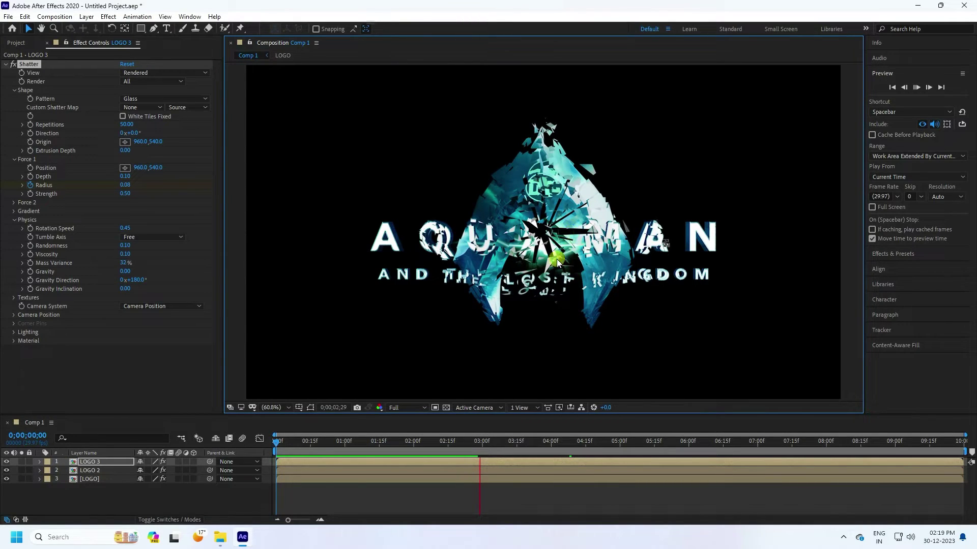
click(916, 87)
click(96, 462)
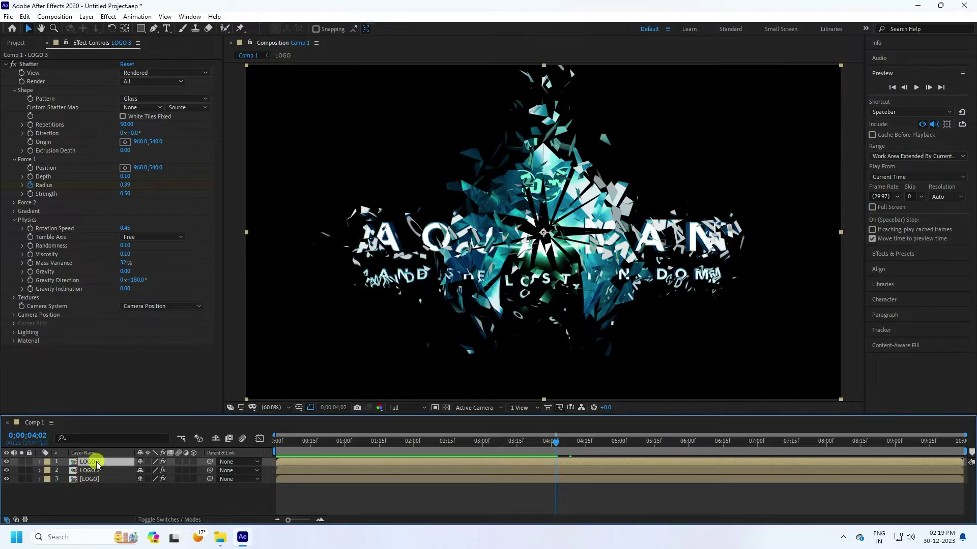
Duplicate LOGO 3 as LOGO 4 and set its Shatter Repetitions to 160
key(ctrl+d)
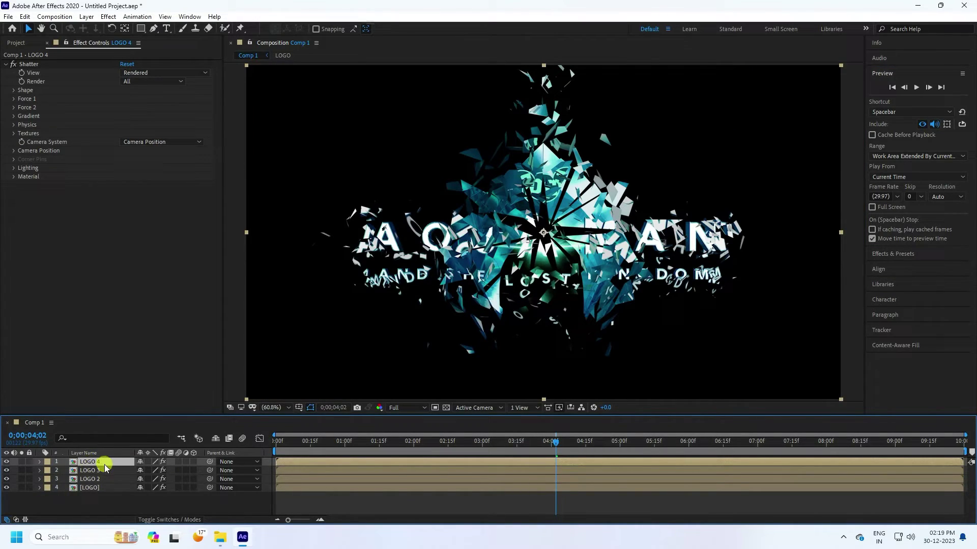
click(14, 91)
click(13, 91)
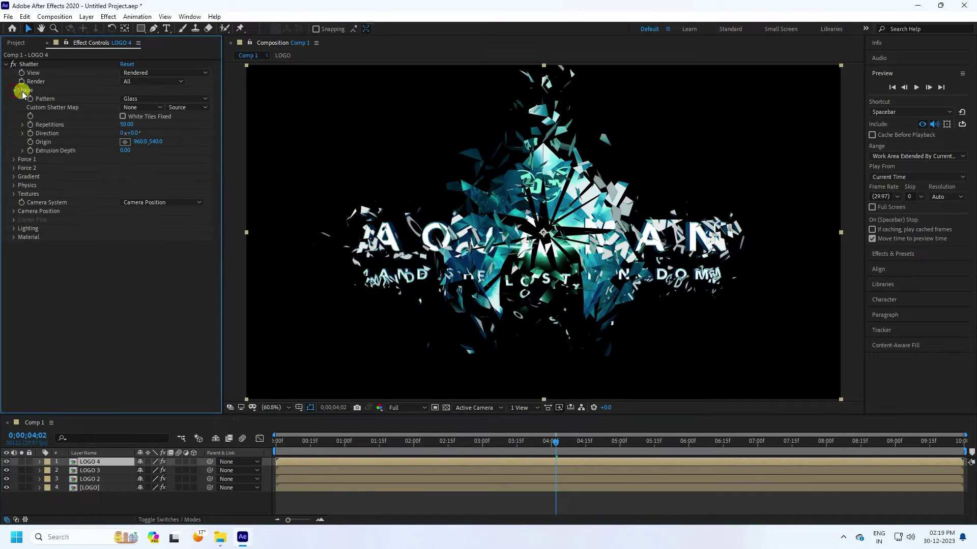
click(128, 125)
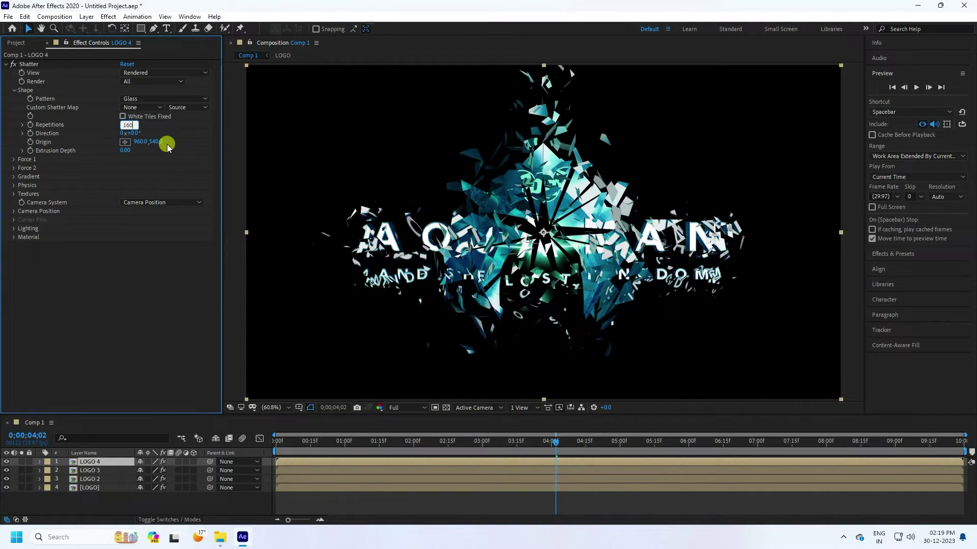
text(160)
key(Return)
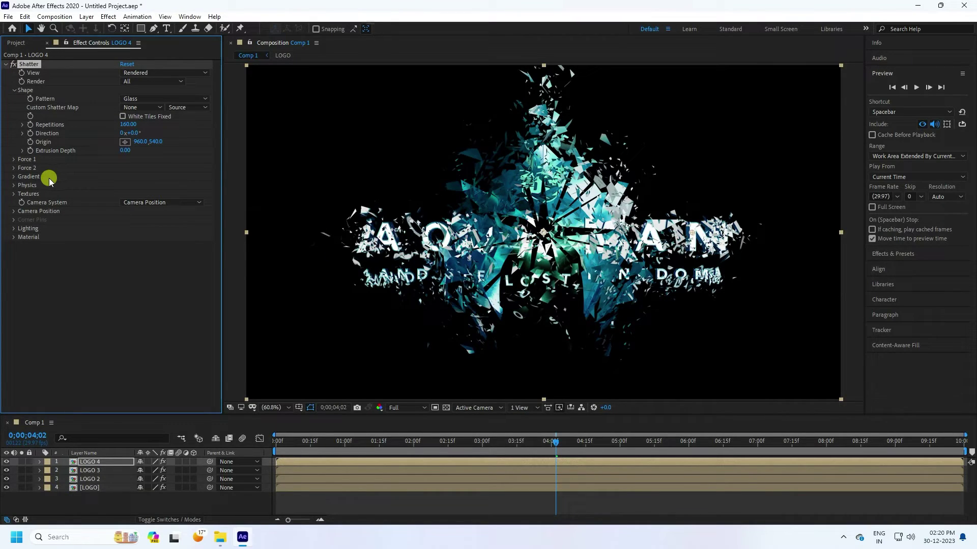
Set Force 1 Strength 0.55, Rotation Speed 0.48 and Mass Variance 30%, checking the shards
click(13, 159)
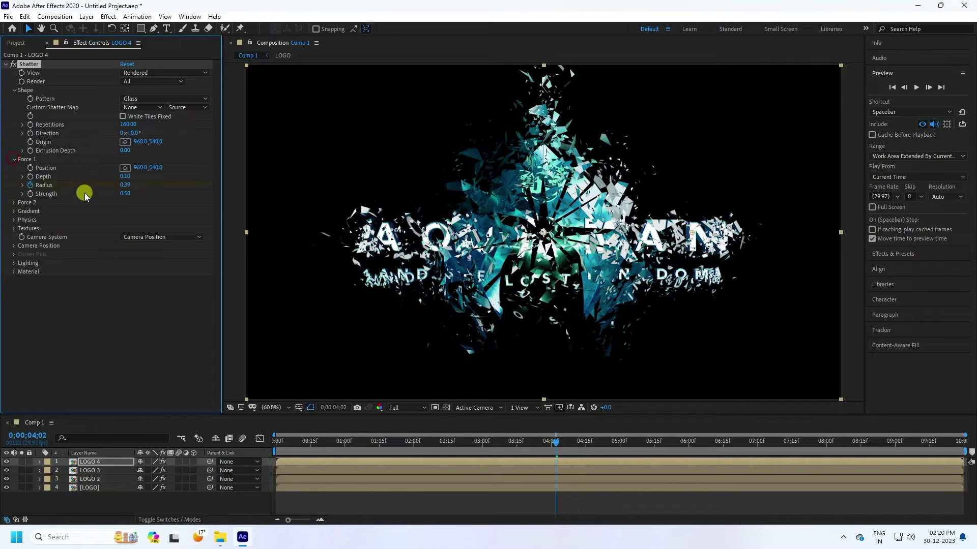
click(126, 194)
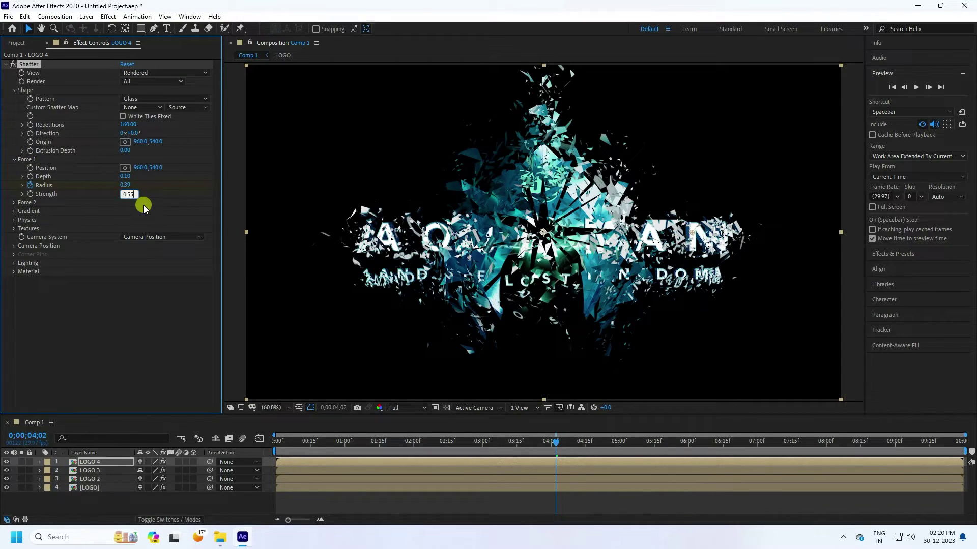
click(15, 220)
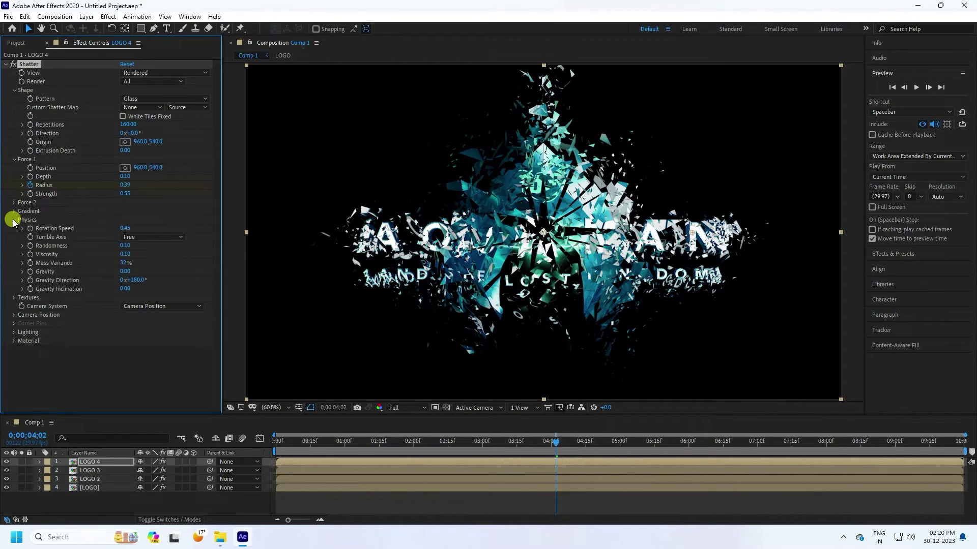
click(127, 229)
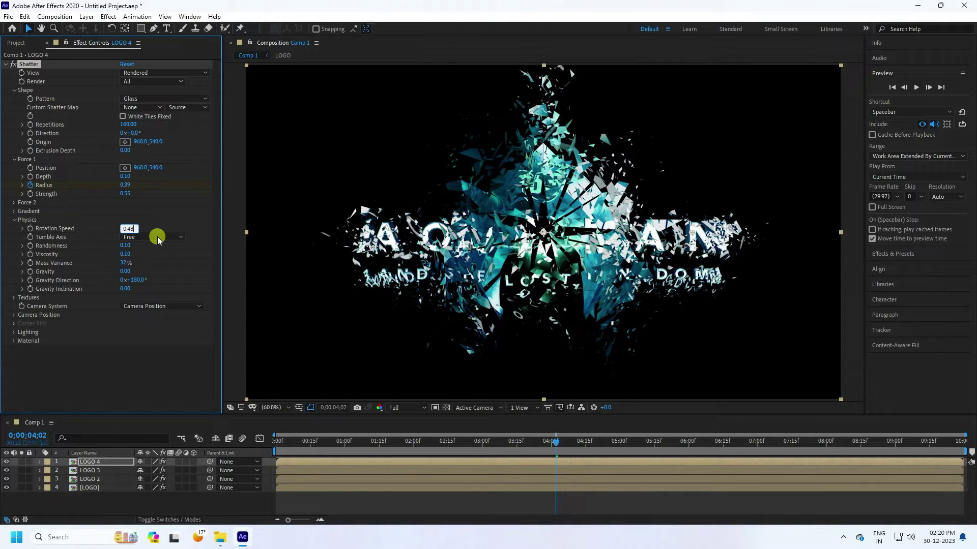
text(0.48)
key(Return)
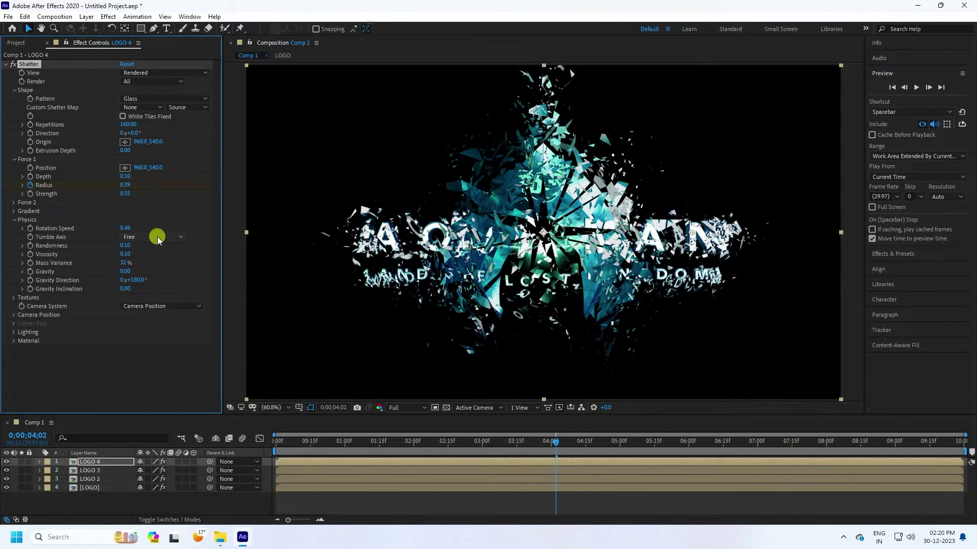
click(124, 263)
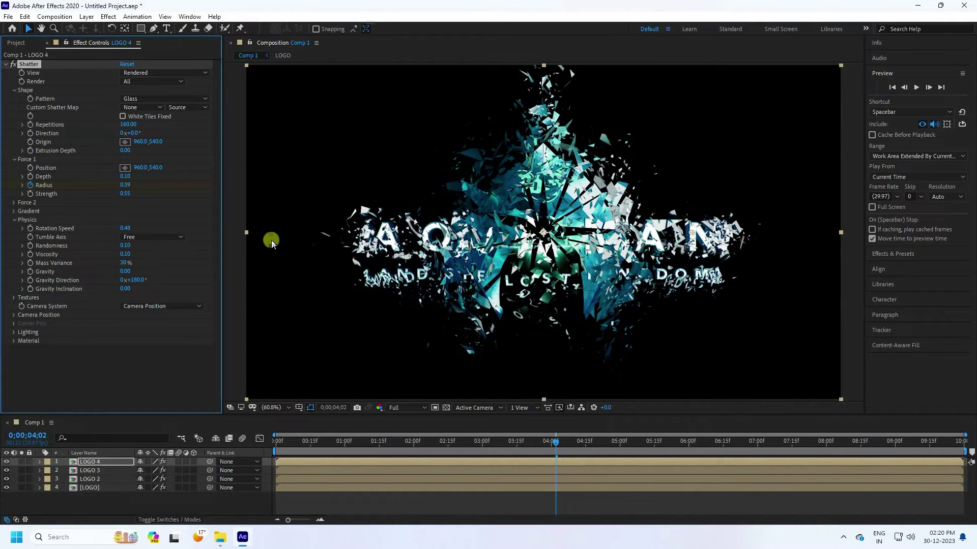
key(slash)
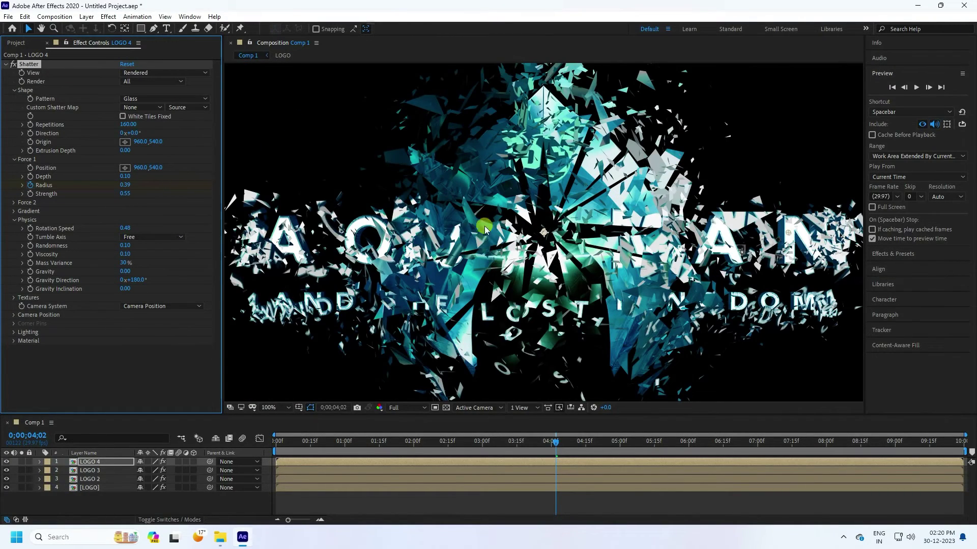
key(comma)
key(comma)
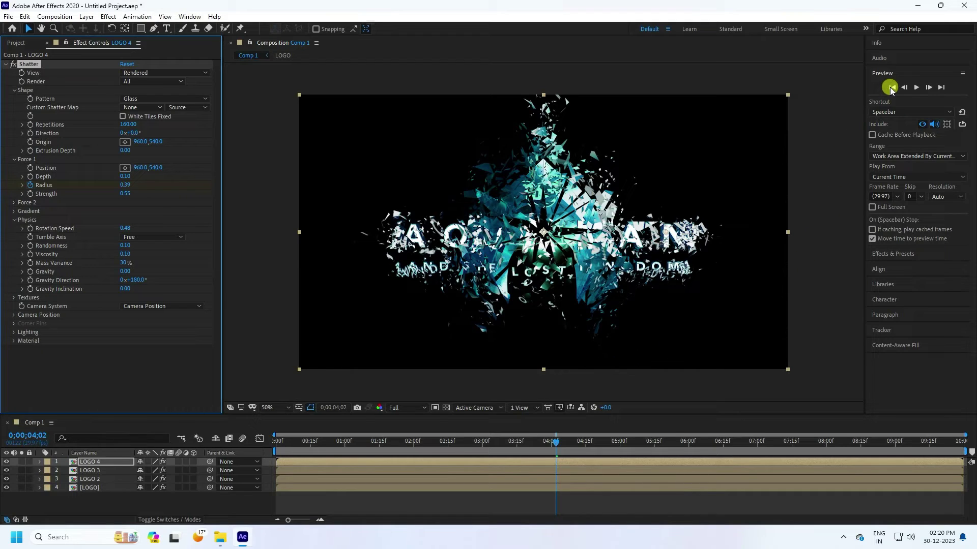
Return to frame 0 and fit the composition to the viewer
click(892, 87)
key(slash)
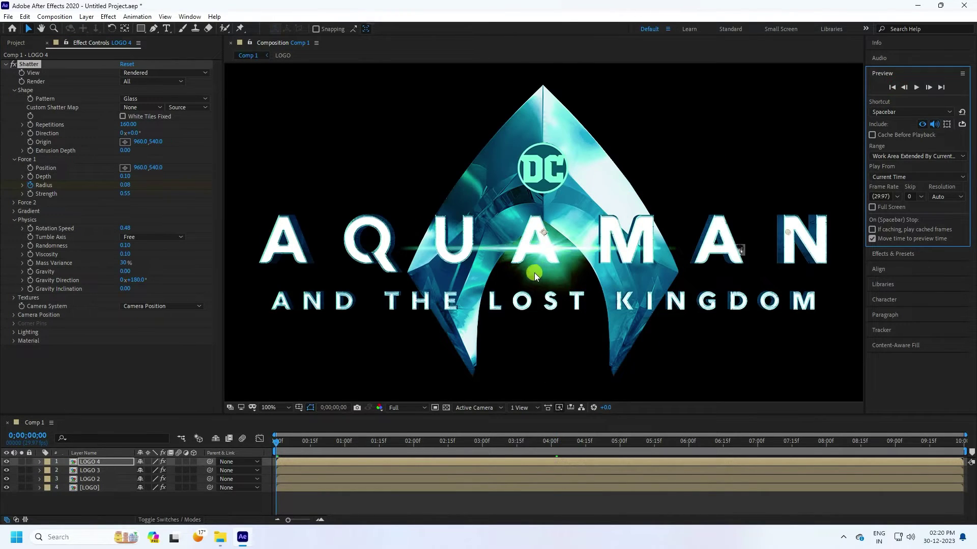
click(278, 411)
click(298, 234)
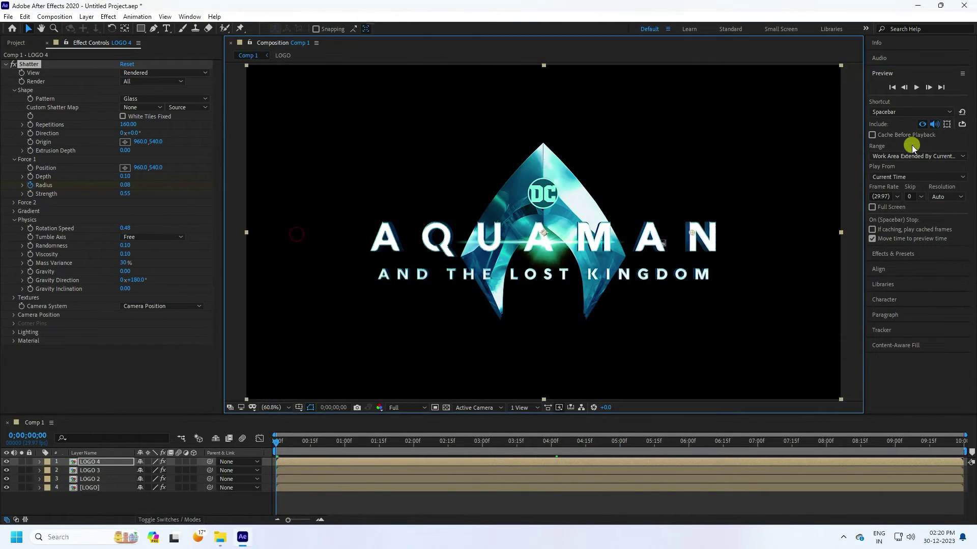
Preview the LOGO 4 shatter, stop playback, and bring up the Effects & Presets search
click(918, 89)
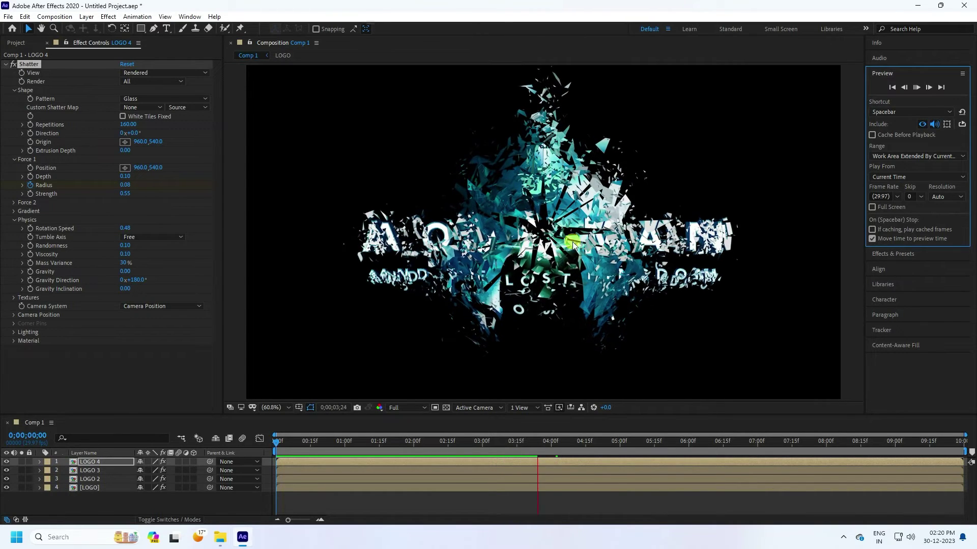
click(915, 87)
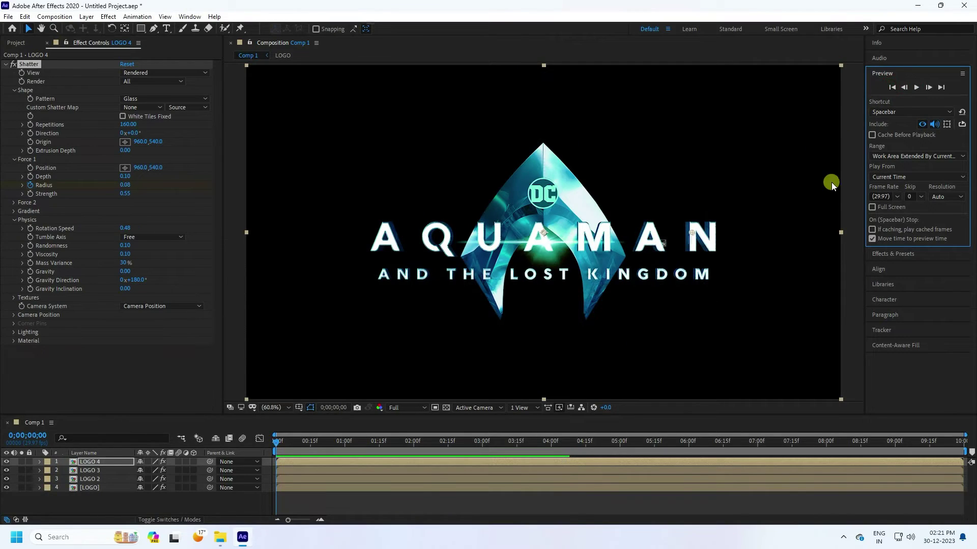
click(895, 254)
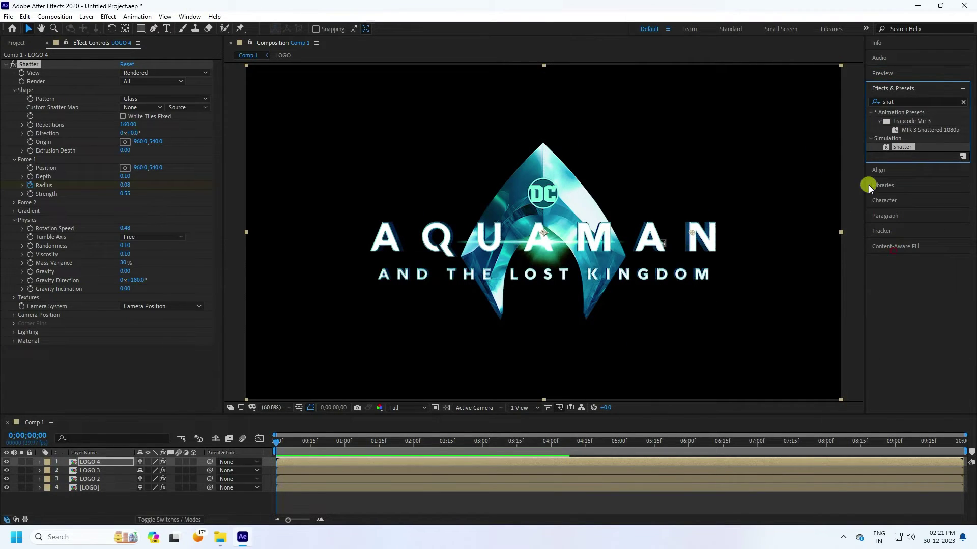
Search the effects for 'glo' and apply Glow to the [LOGO] layer
click(905, 98)
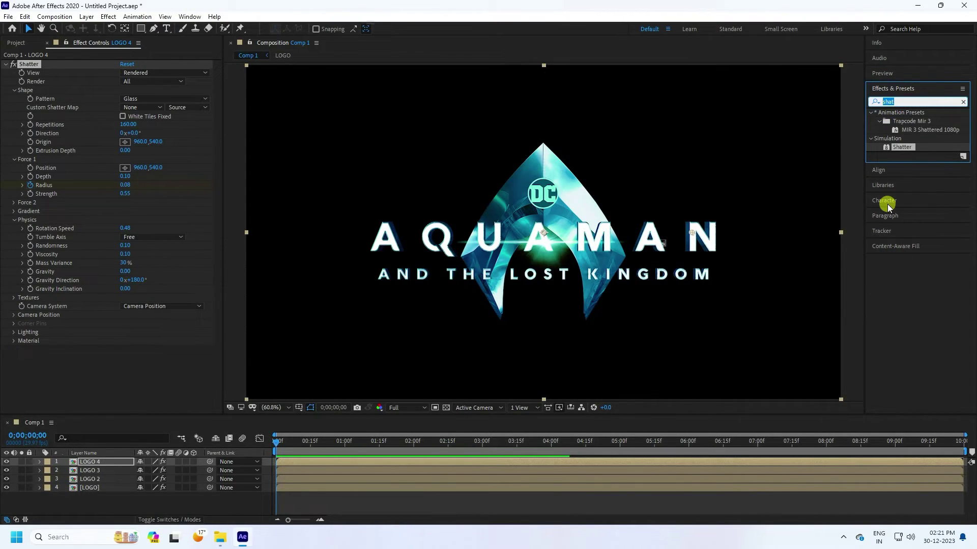
text(glow)
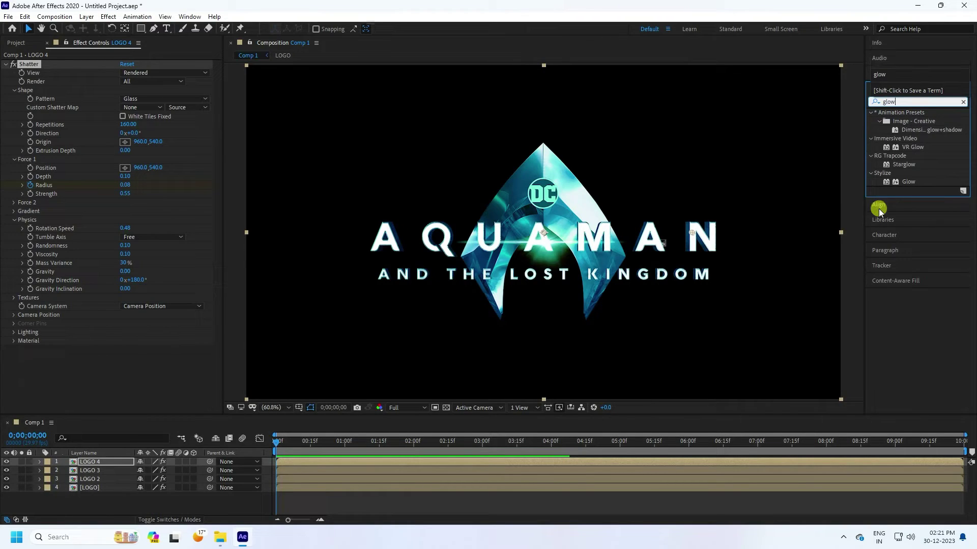
click(908, 182)
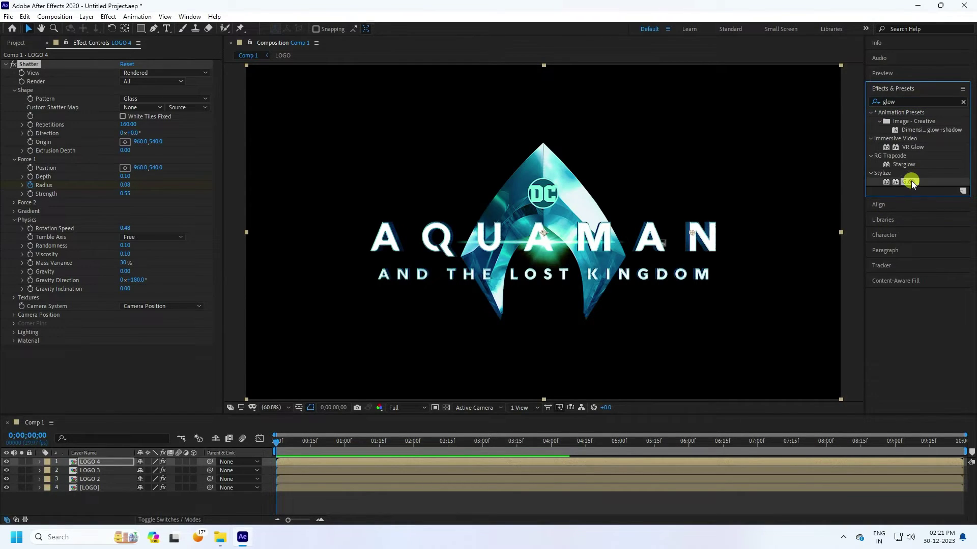
click(83, 491)
drag(909, 181, 99, 486)
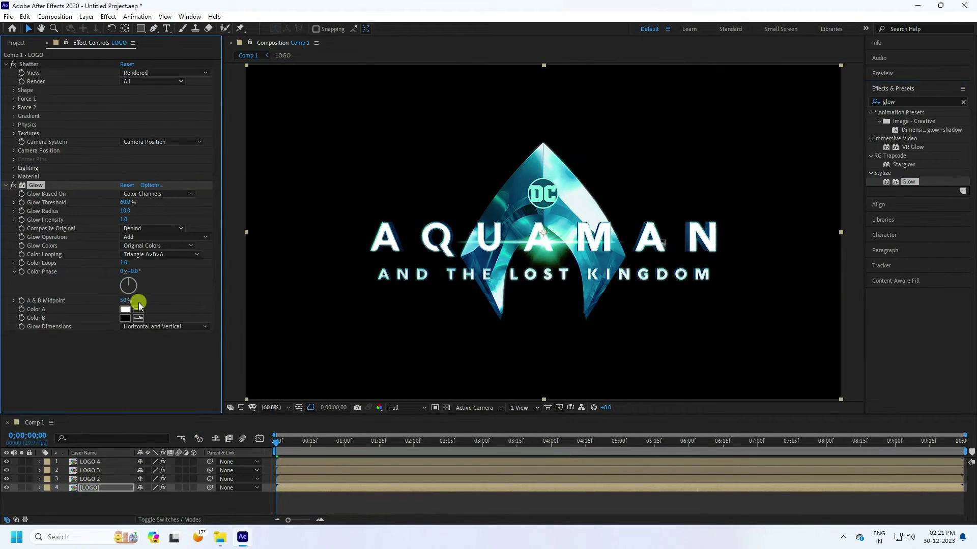
Set Glow Threshold to 100%, Glow Radius to 100 and Glow Intensity to 2.0
text(1000)
key(Tab)
text(100)
key(Tab)
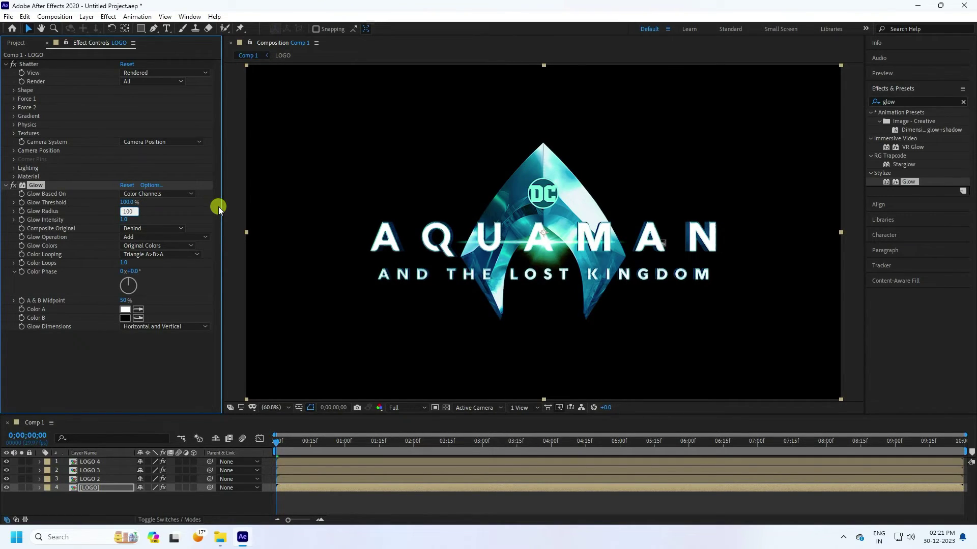
text(2)
key(Return)
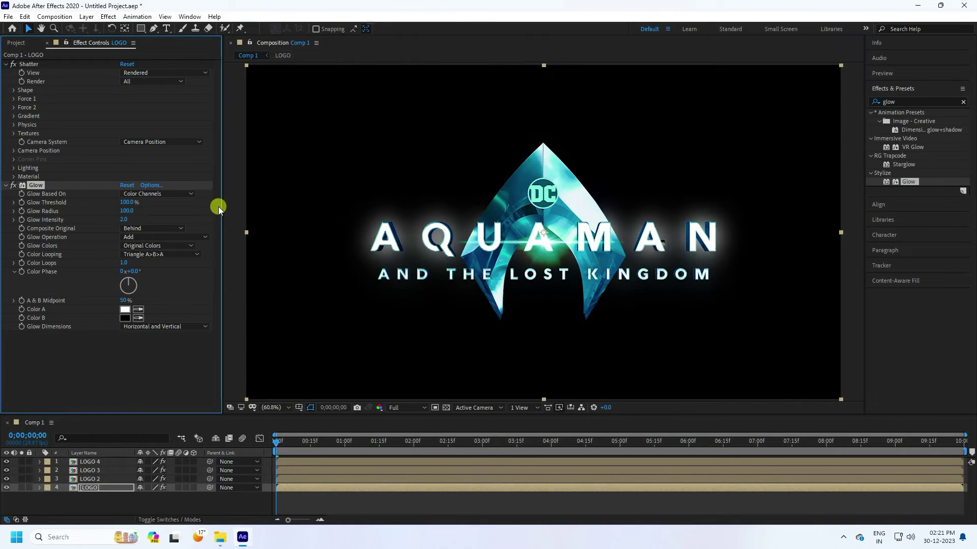
Play the glowing shatter preview and stop it around 0;00;04;19
click(883, 74)
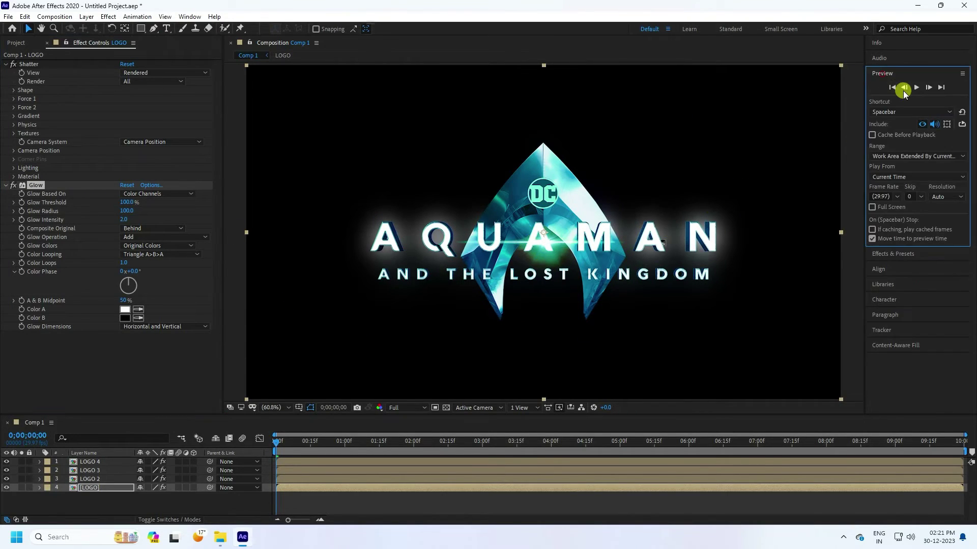
click(916, 87)
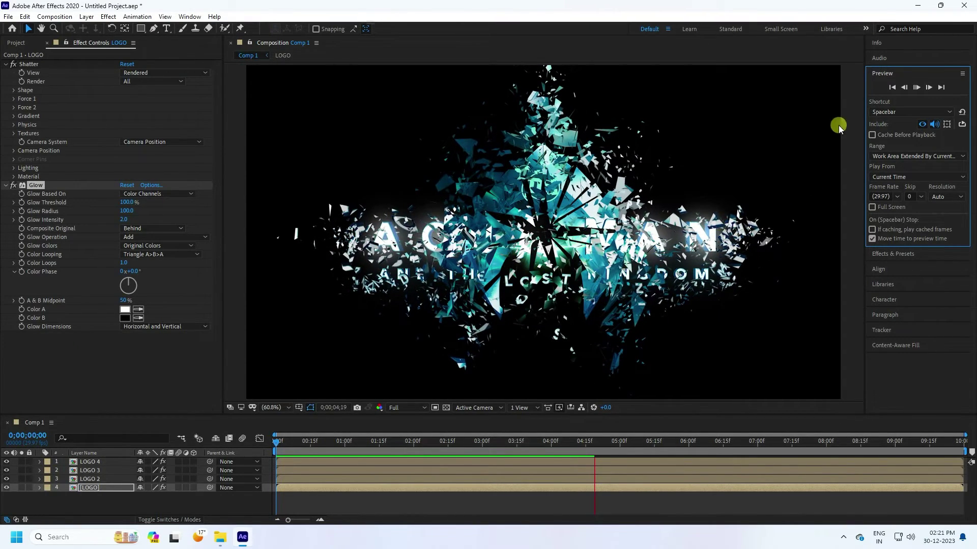
click(916, 87)
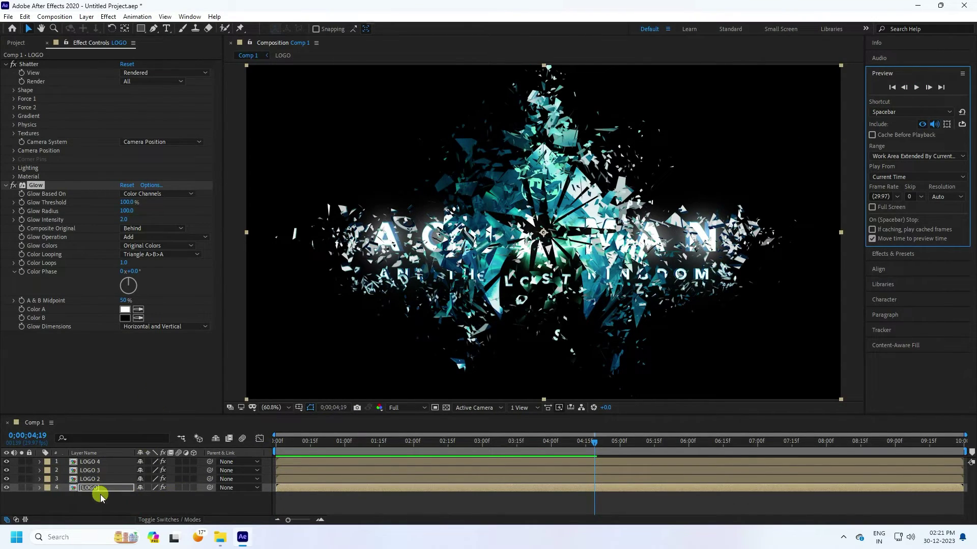
key(ctrl+t)
Create a full-frame 1920×1080 white solid, White Solid 1, on top of Comp 1
right_click(110, 506)
mouse_move(170, 394)
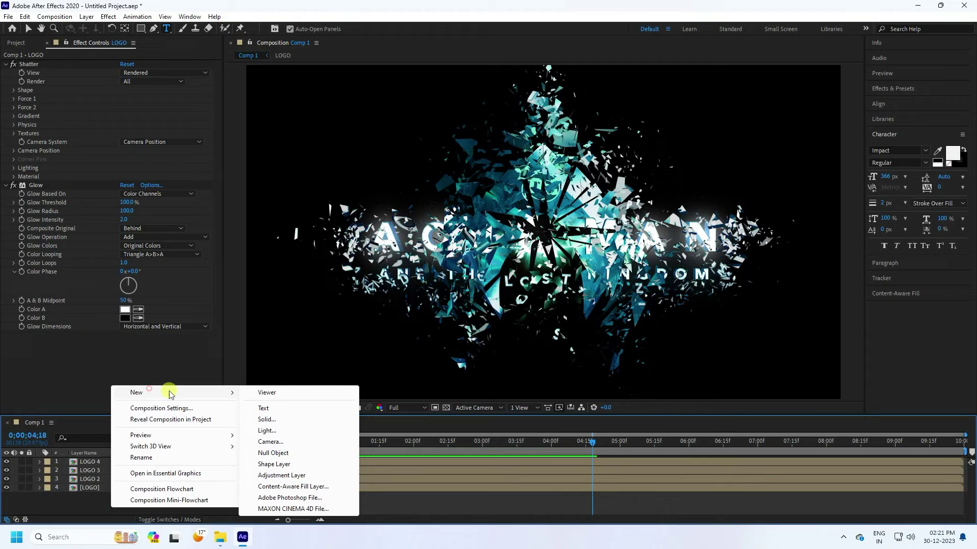
click(263, 420)
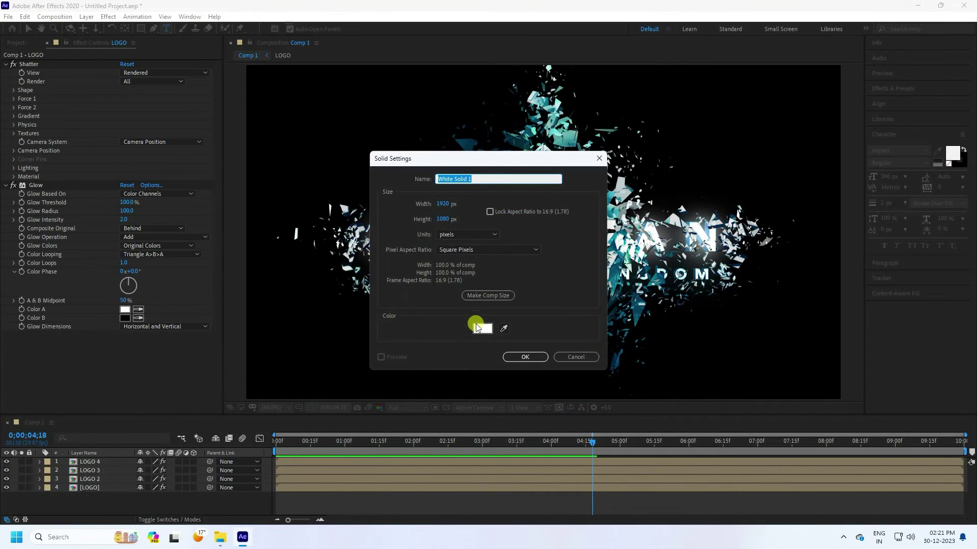
click(479, 329)
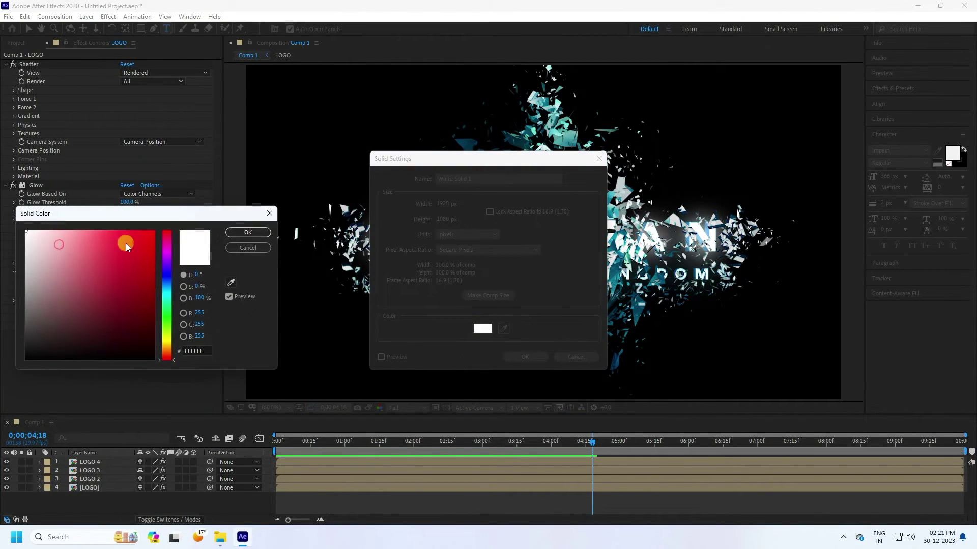
click(247, 234)
click(511, 356)
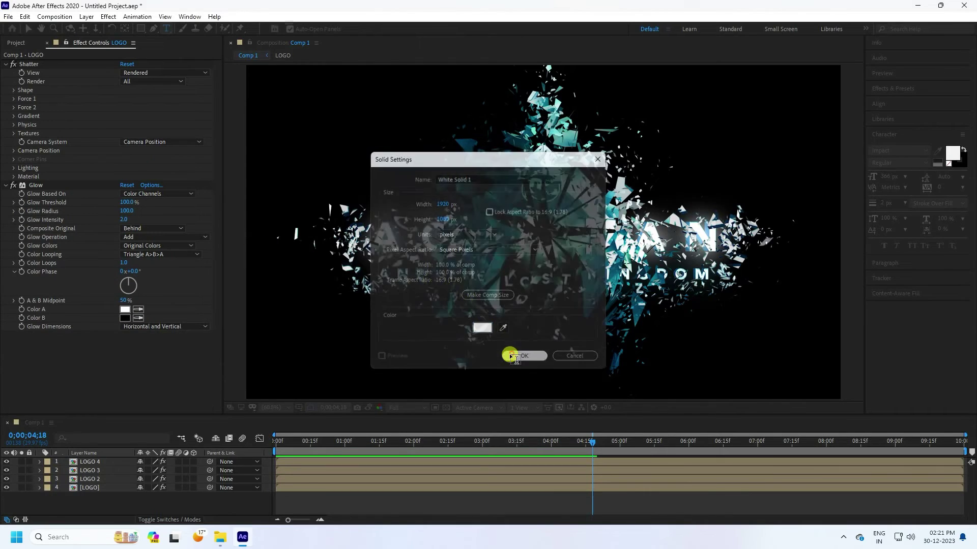
right_click(101, 512)
mouse_move(169, 395)
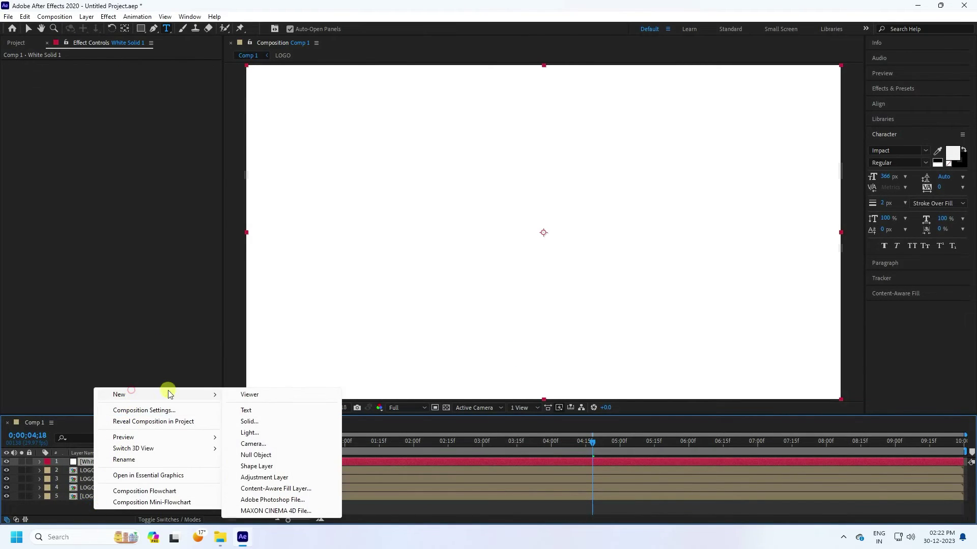
Add Shape Layer 1 and draw a large black ellipse circle centred in the composition
click(248, 467)
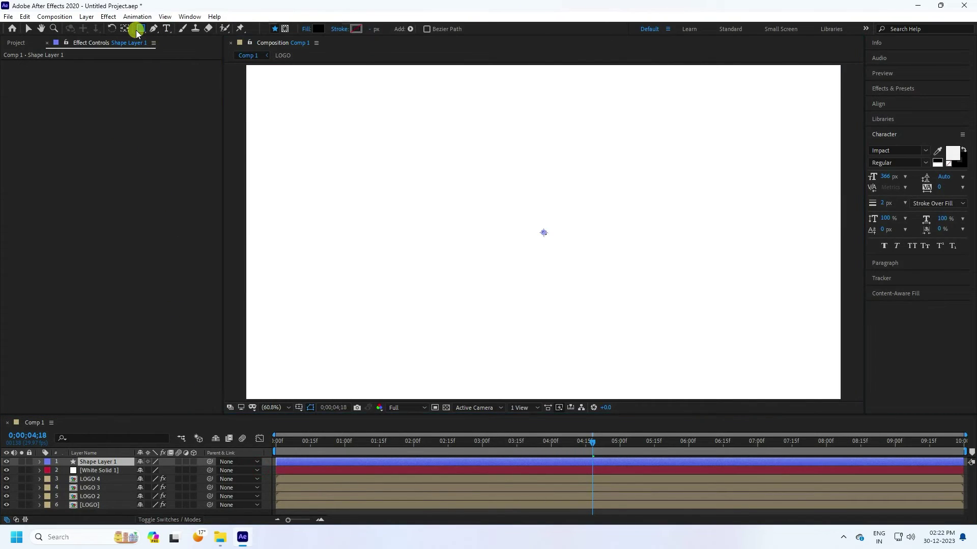
drag(137, 32, 170, 50)
drag(543, 232, 648, 335)
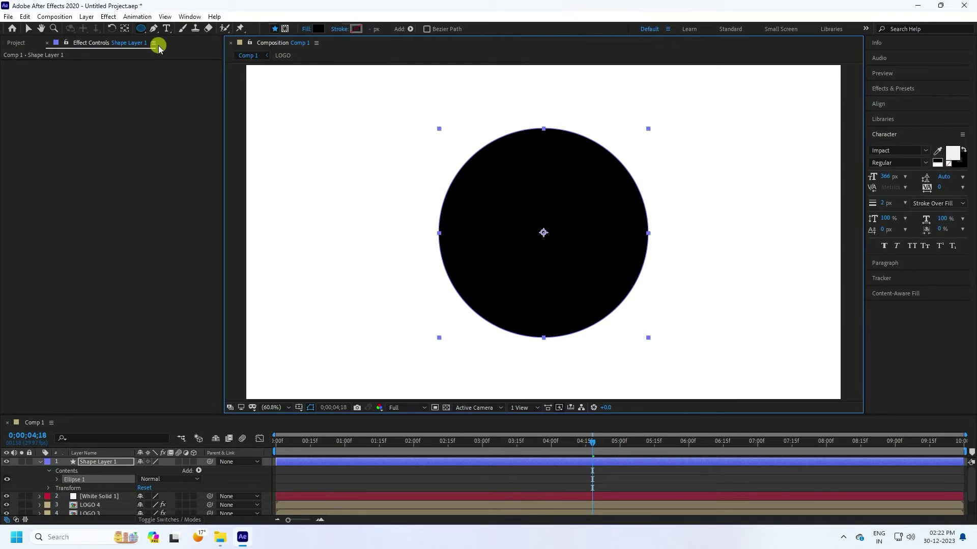
click(28, 29)
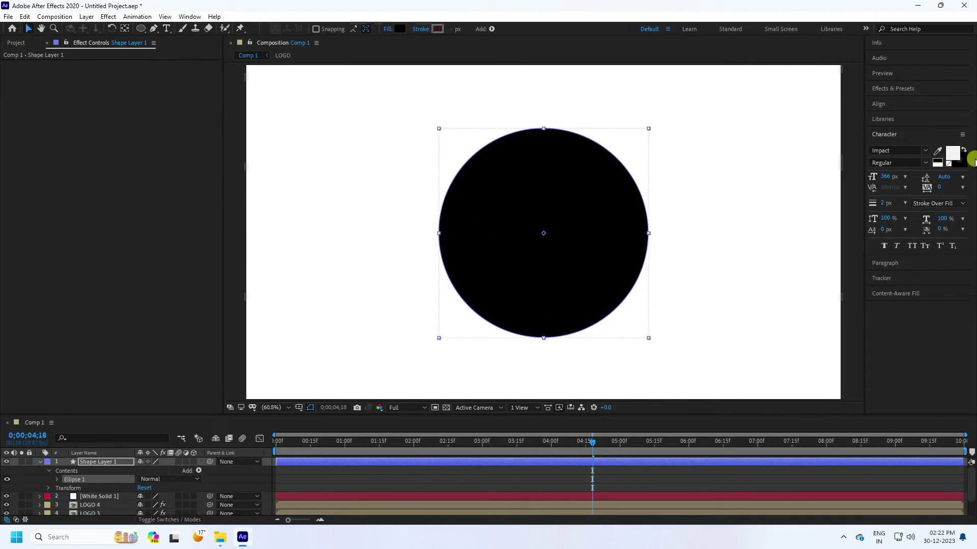
Search the effects for 'blur' and apply Gaussian Blur (Legacy) to Shape Layer 1
click(888, 91)
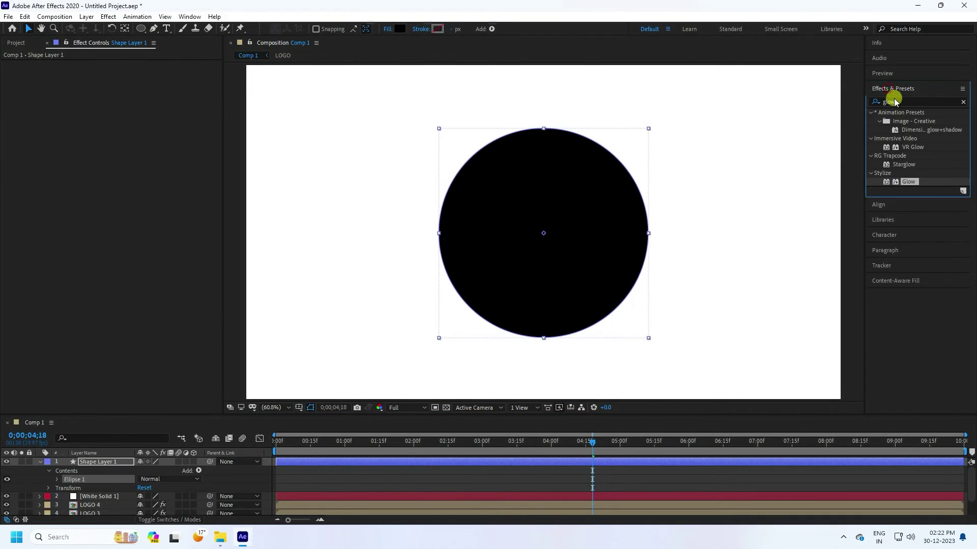
click(903, 101)
text(blur)
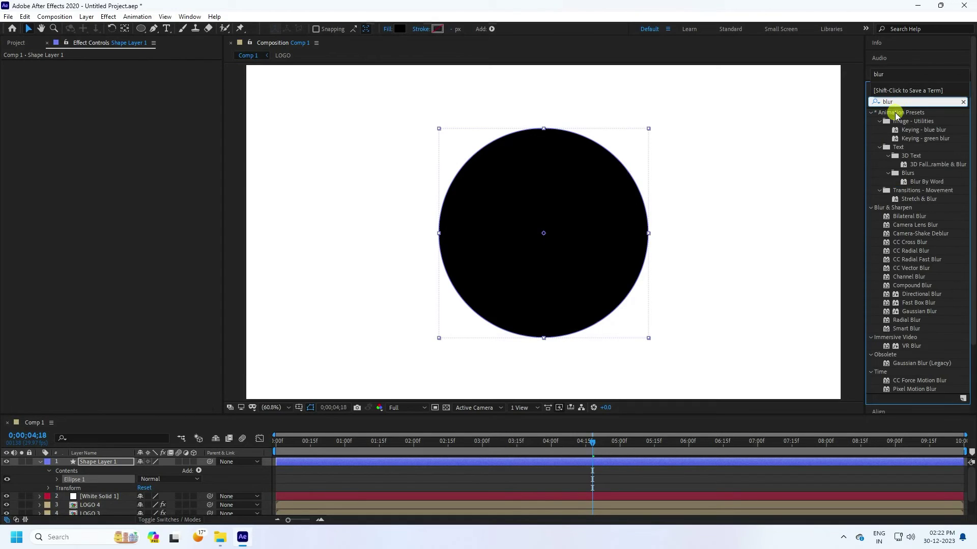
click(922, 363)
drag(930, 362, 108, 461)
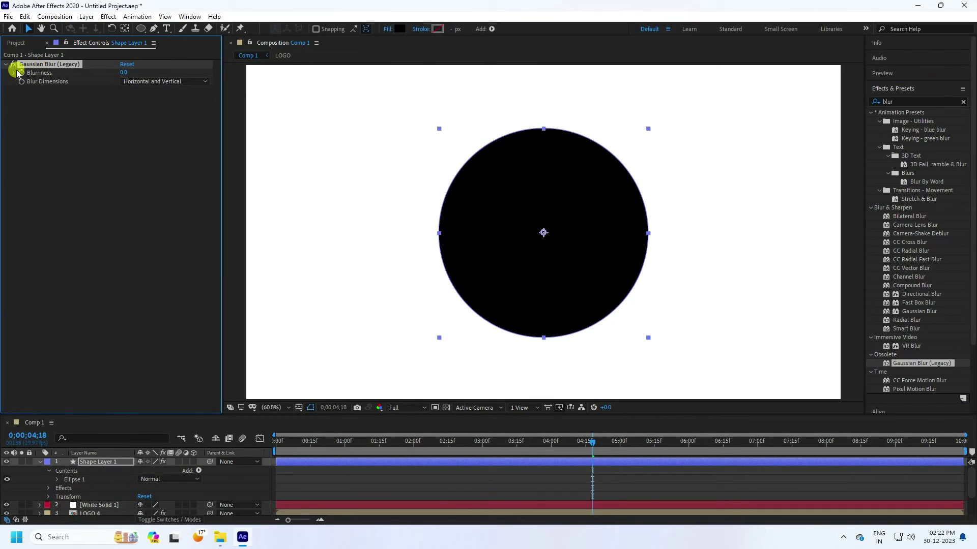
Set the circle's Blurriness to 200 and collapse the layer's properties
click(124, 72)
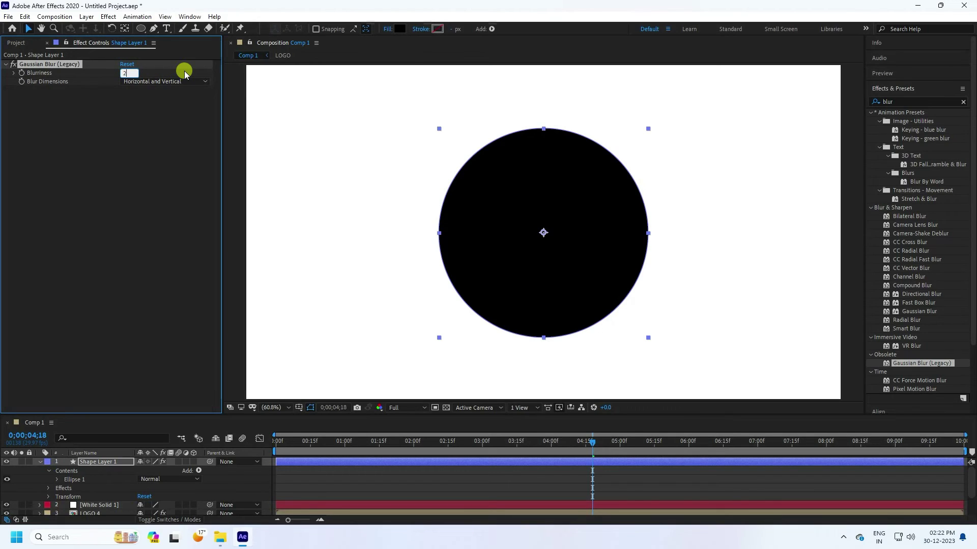
text(250)
key(Return)
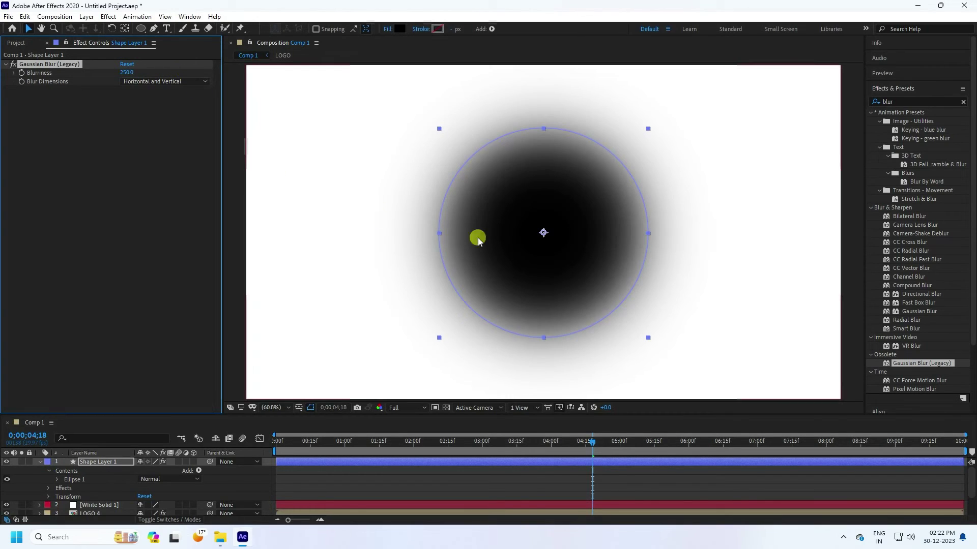
click(127, 73)
text(200)
key(Return)
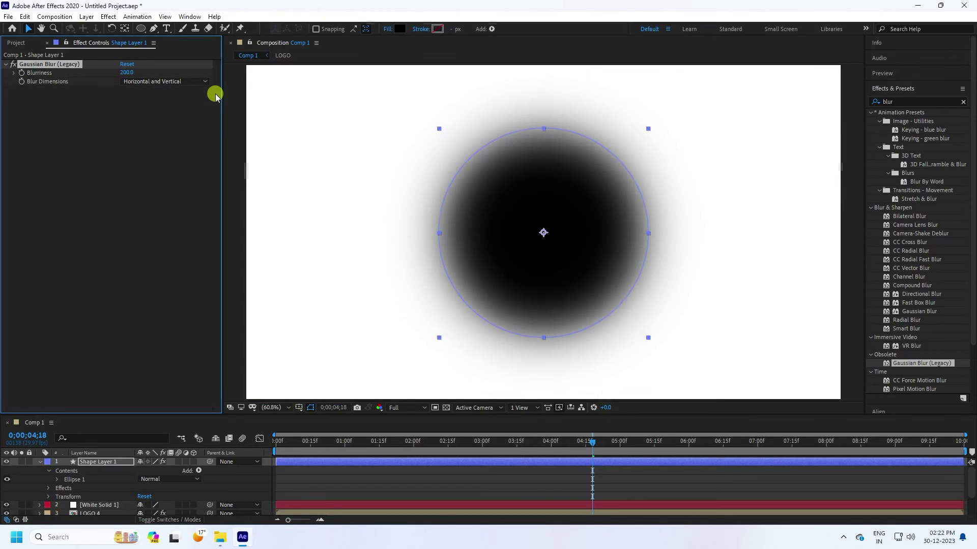
click(233, 209)
click(632, 255)
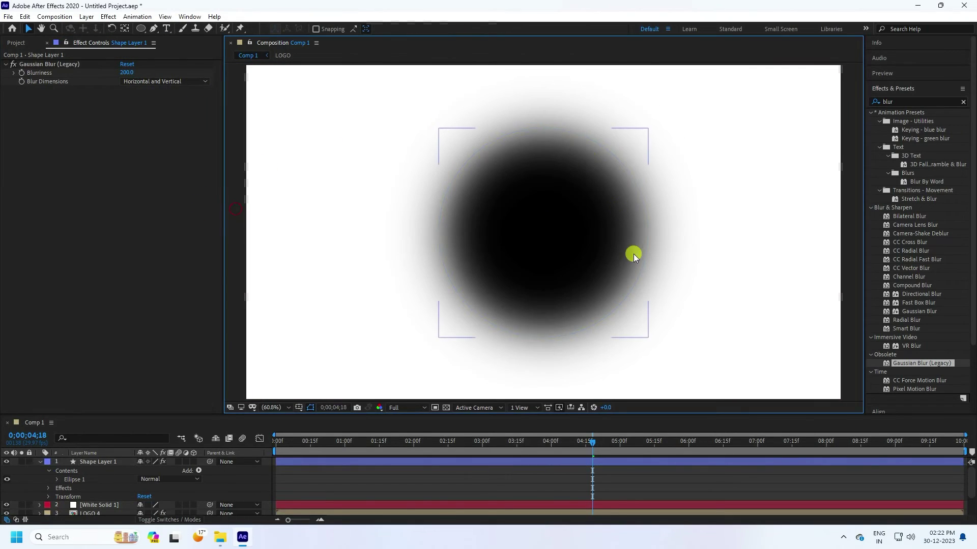
click(513, 242)
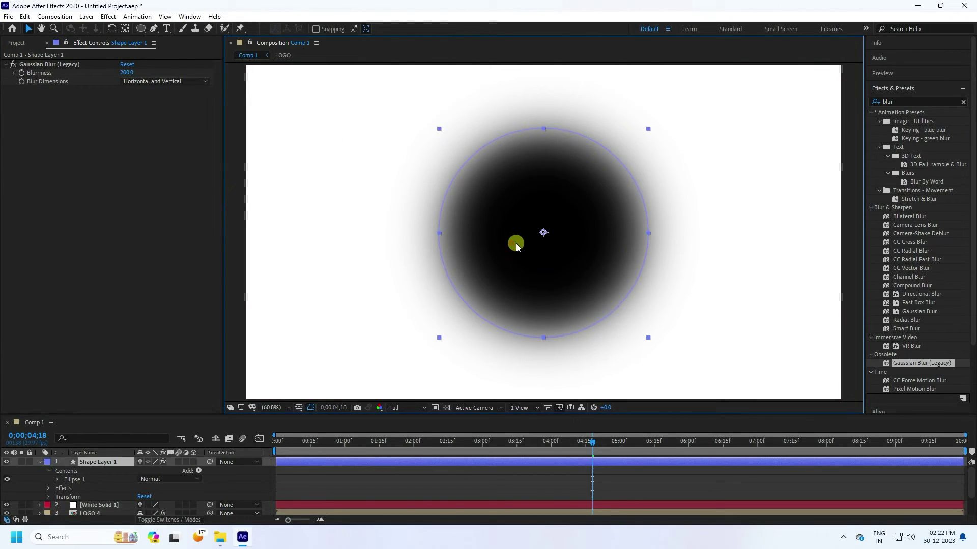
click(40, 462)
Pre-compose White Solid 1 and Shape Layer 1 into a composition named MAP, then hide it
click(88, 472)
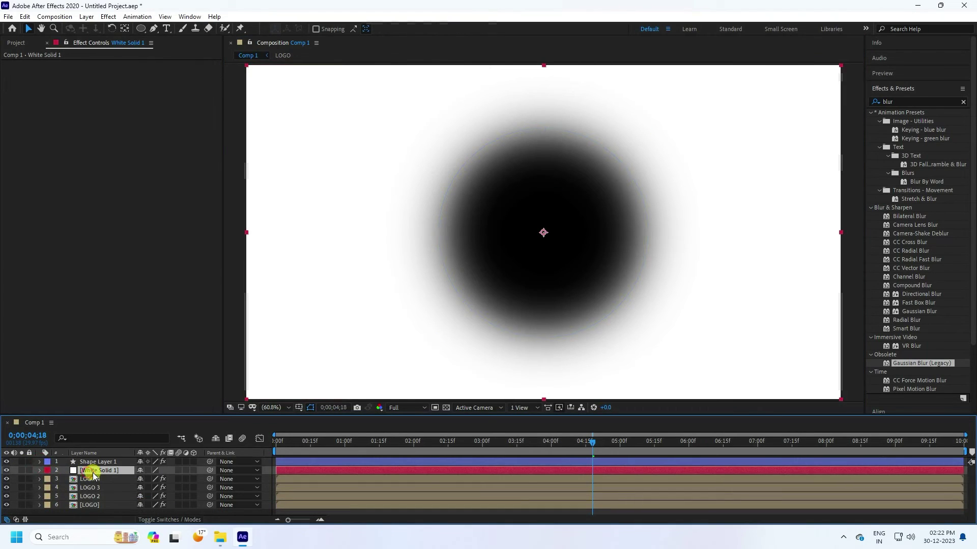
ctrl+click(103, 464)
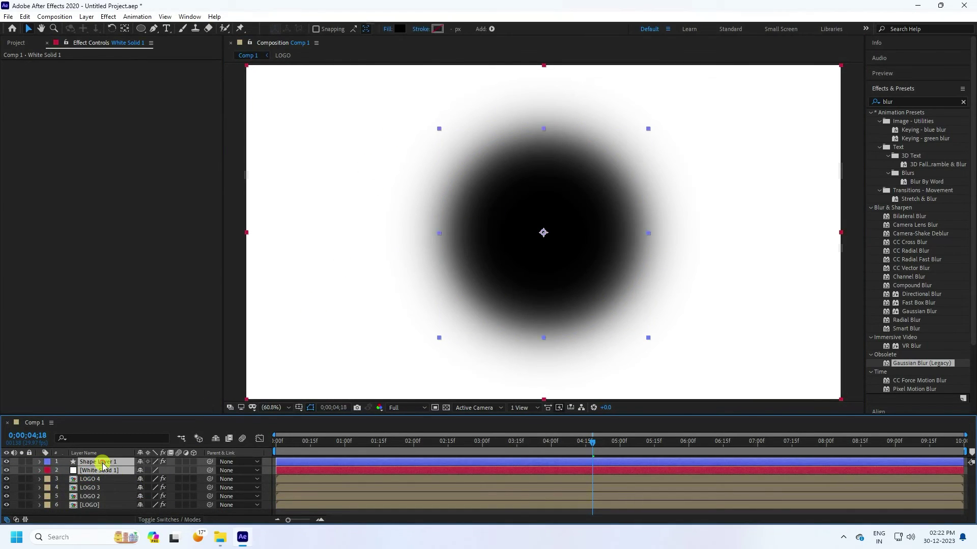
right_click(106, 473)
click(143, 412)
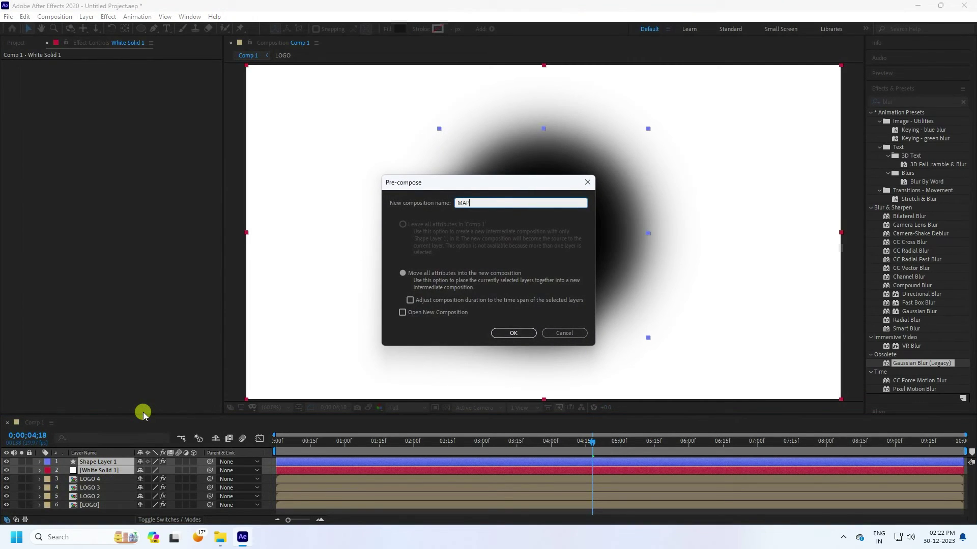
click(515, 333)
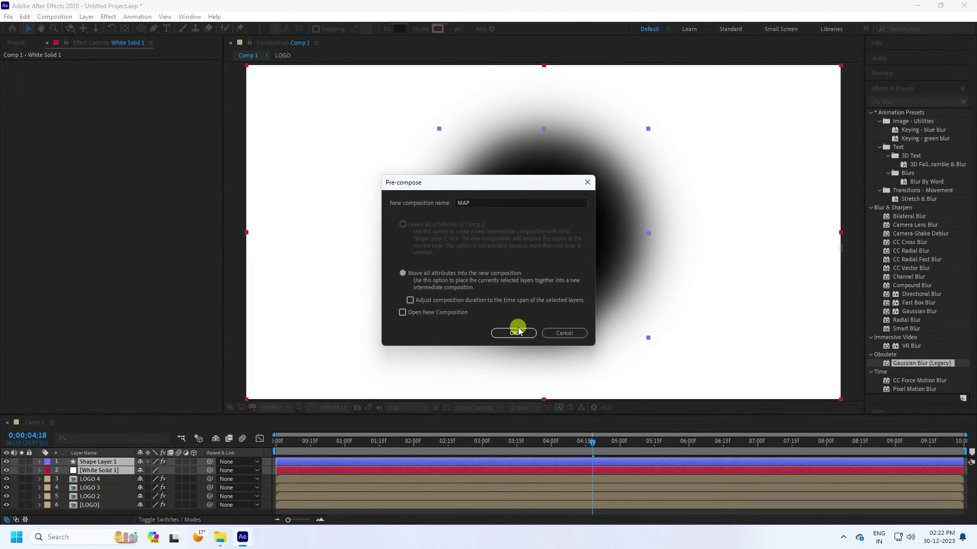
click(7, 462)
Add a new Adjustment Layer 1 above the hidden MAP layer
right_click(85, 505)
mouse_move(124, 392)
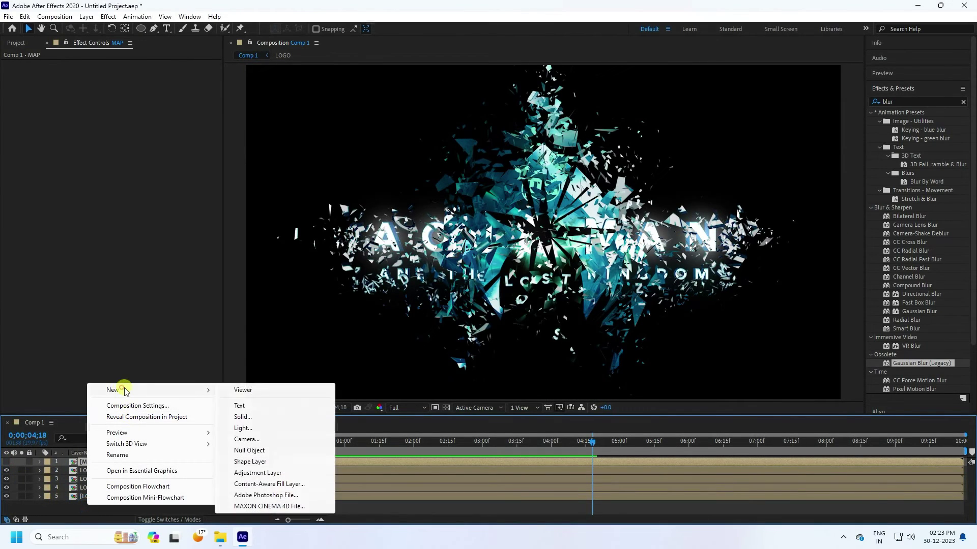
click(253, 473)
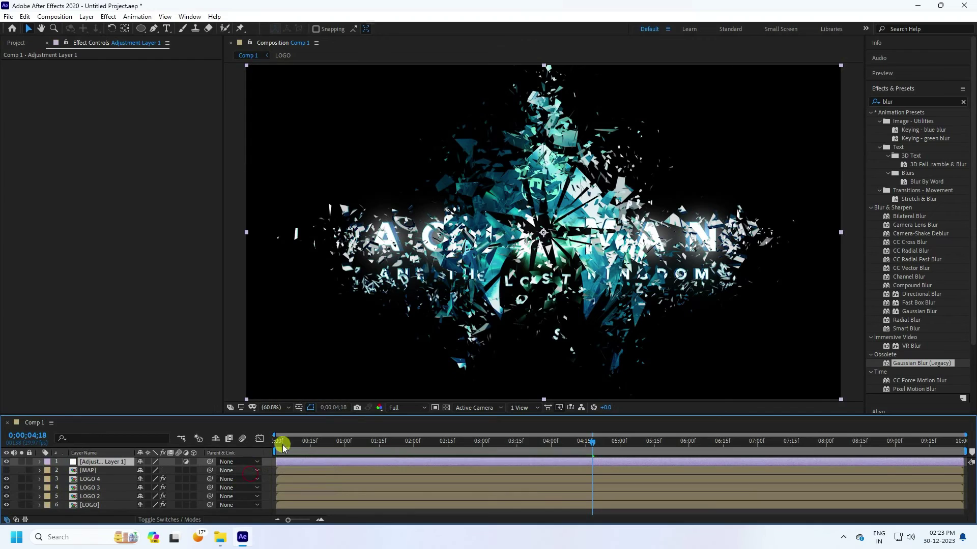
Search the effects for 'cam' and select Camera Lens Blur
click(902, 102)
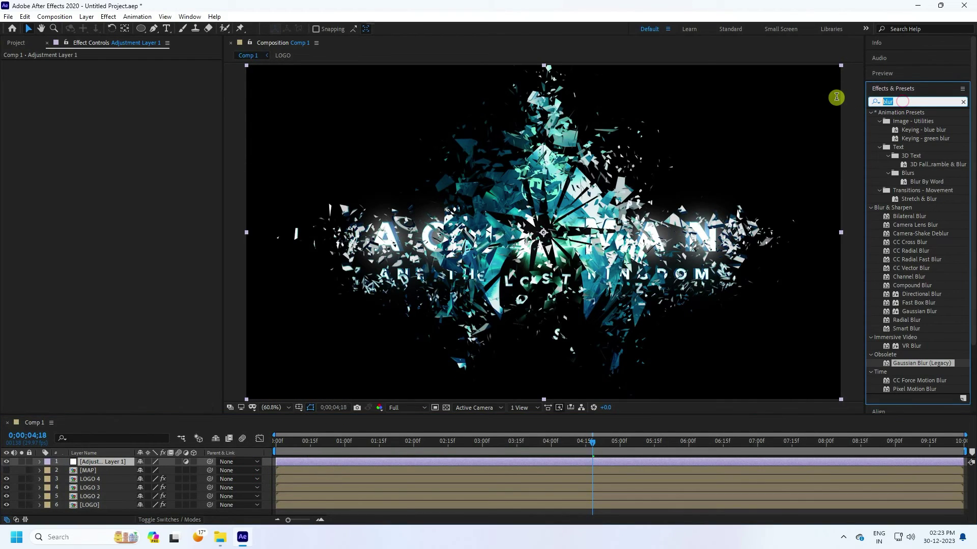
text(ca)
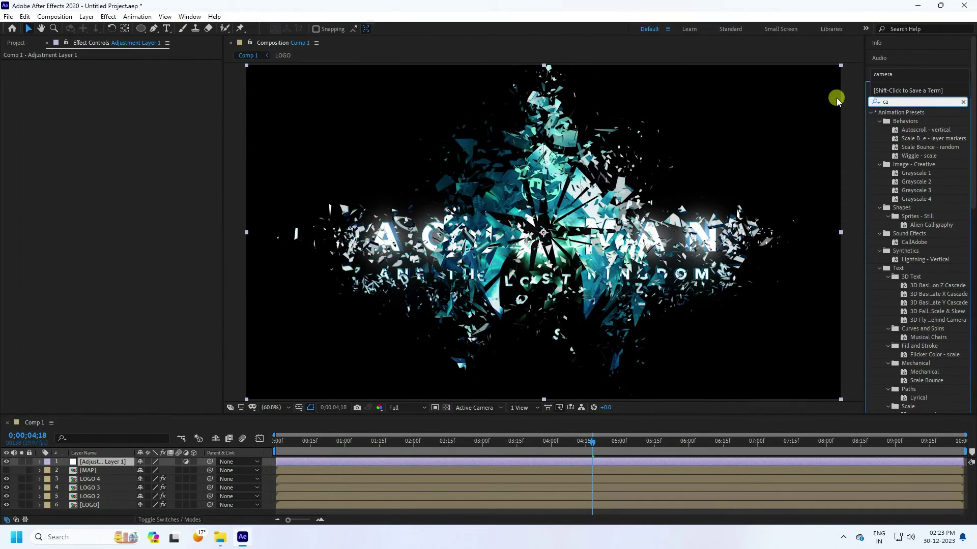
text(m)
click(925, 158)
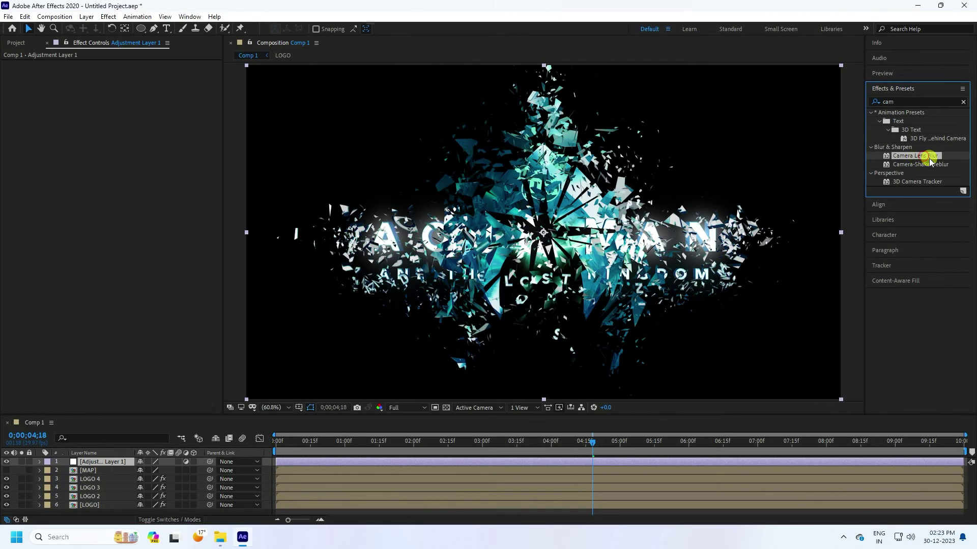
Apply Camera Lens Blur to Adjustment Layer 1 and set its iris shape to Octagon
drag(930, 161, 109, 463)
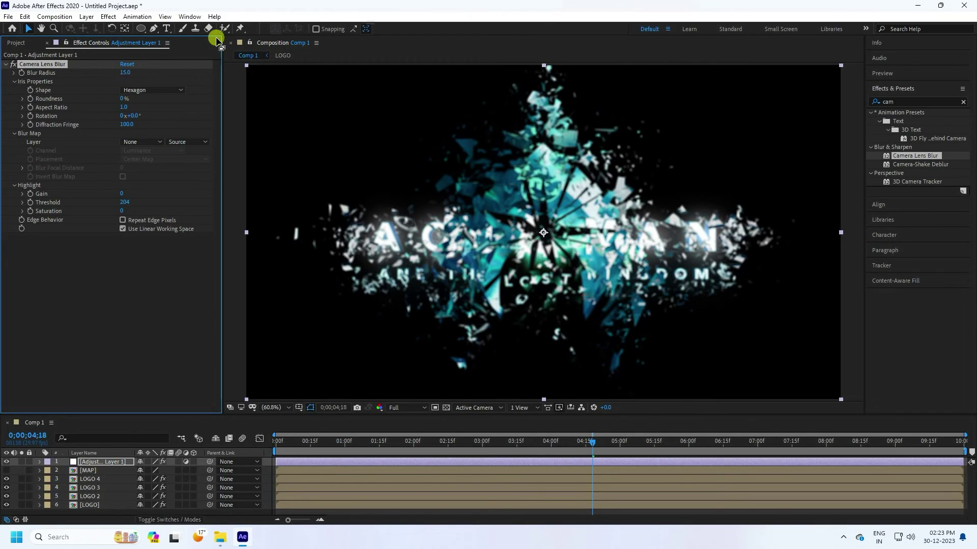
key(/)
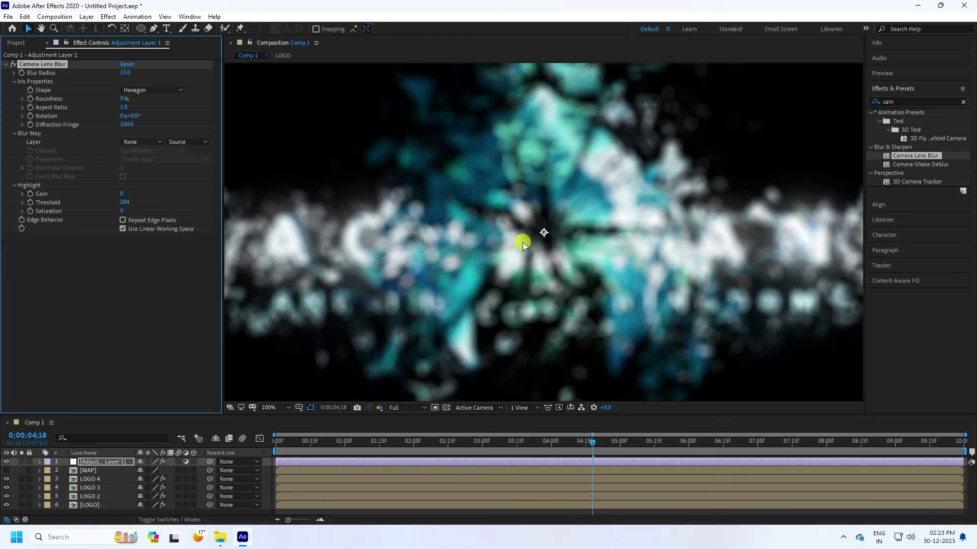
key(comma)
key(comma)
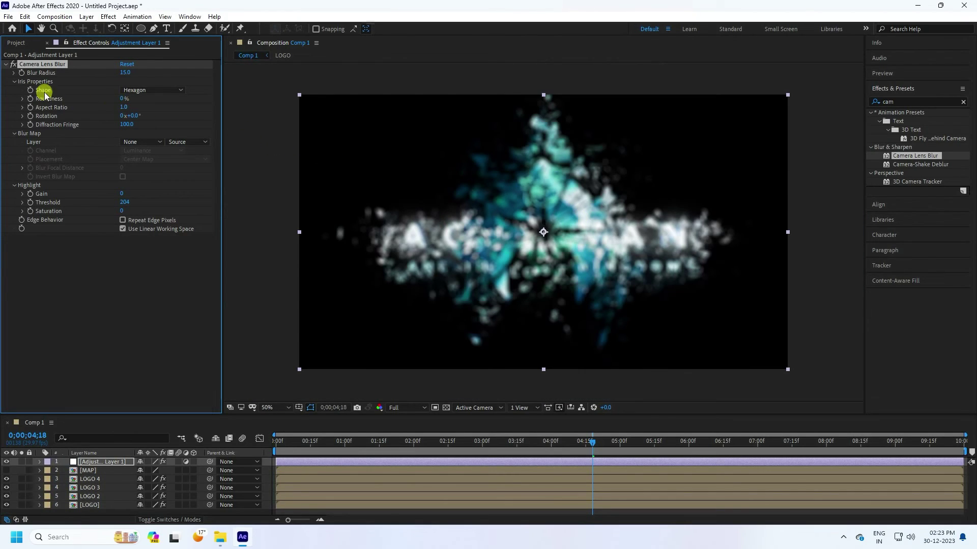
click(135, 90)
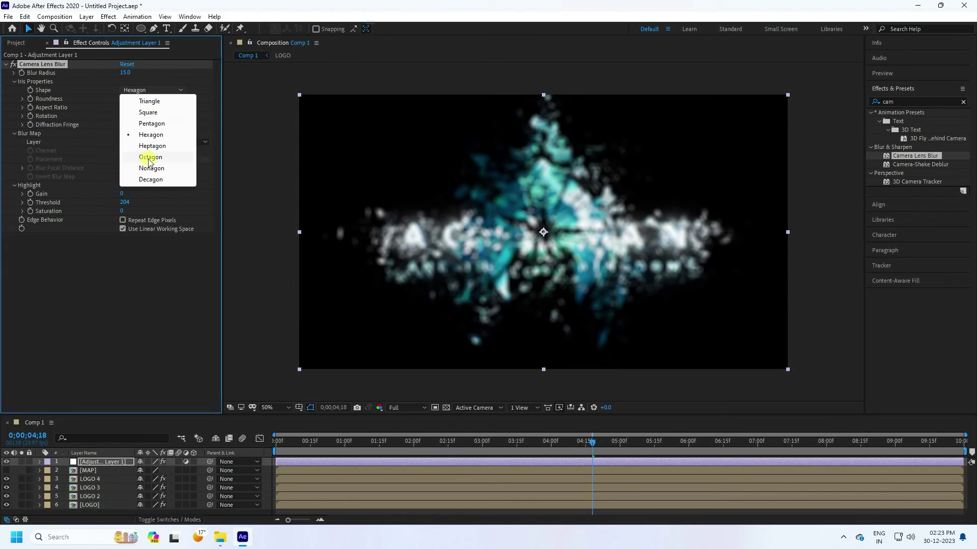
click(149, 160)
key(period)
key(period)
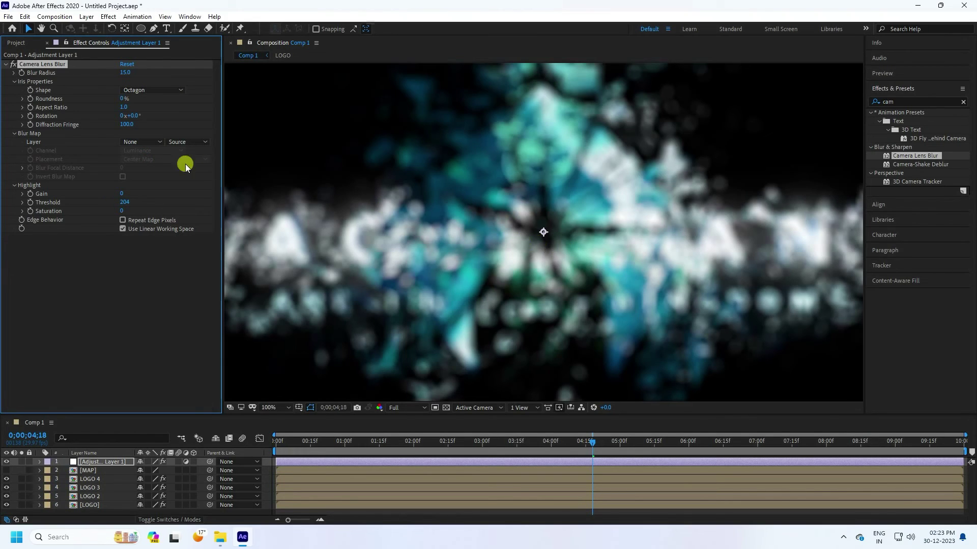
Set the Camera Lens Blur's Blur Map layer to 2. MAP
click(136, 144)
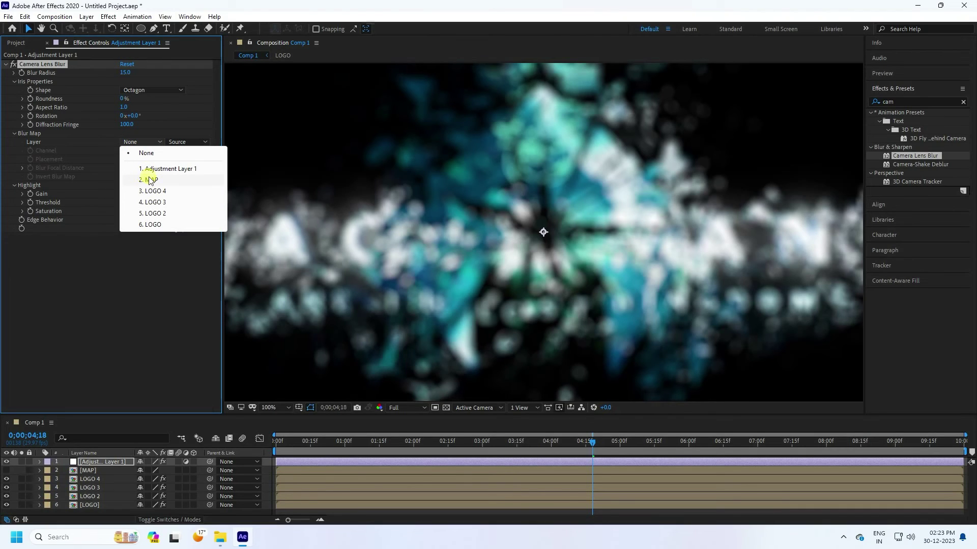
click(150, 181)
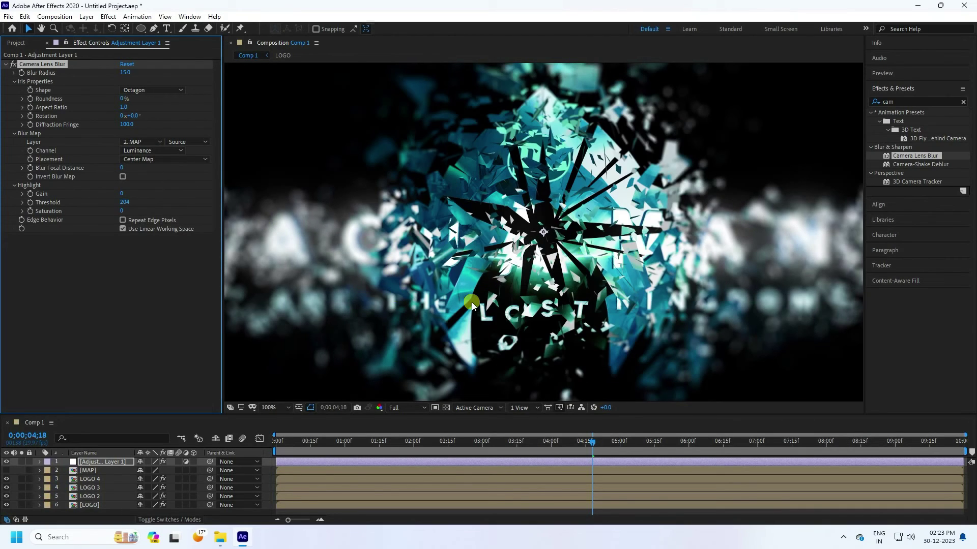
scroll(593, 193, down, 2)
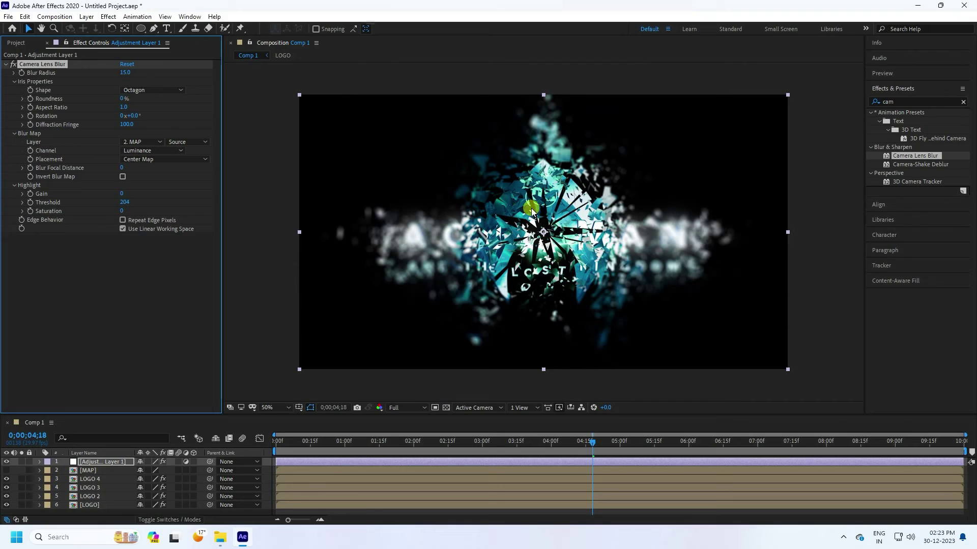
Fit the whole composition in the viewer and bring up the Preview panel
click(270, 411)
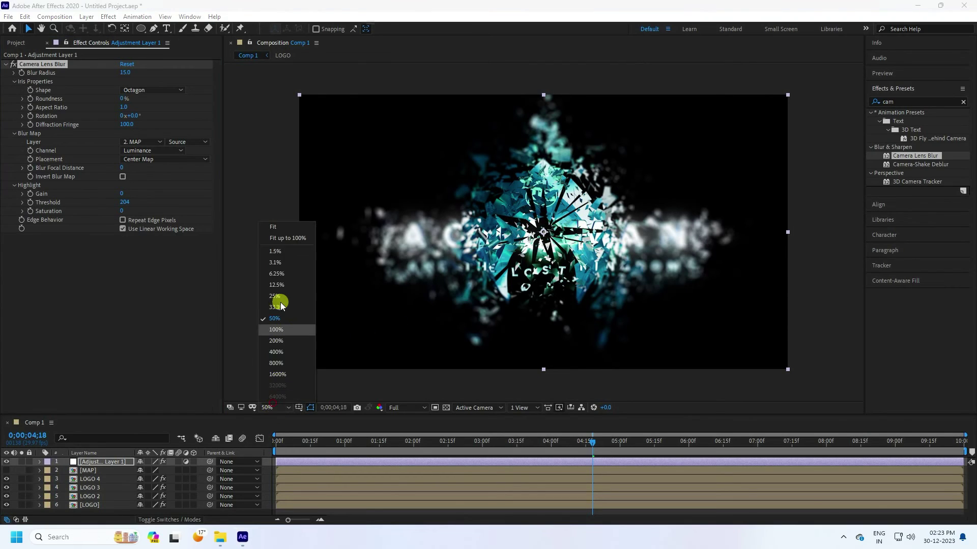
click(284, 236)
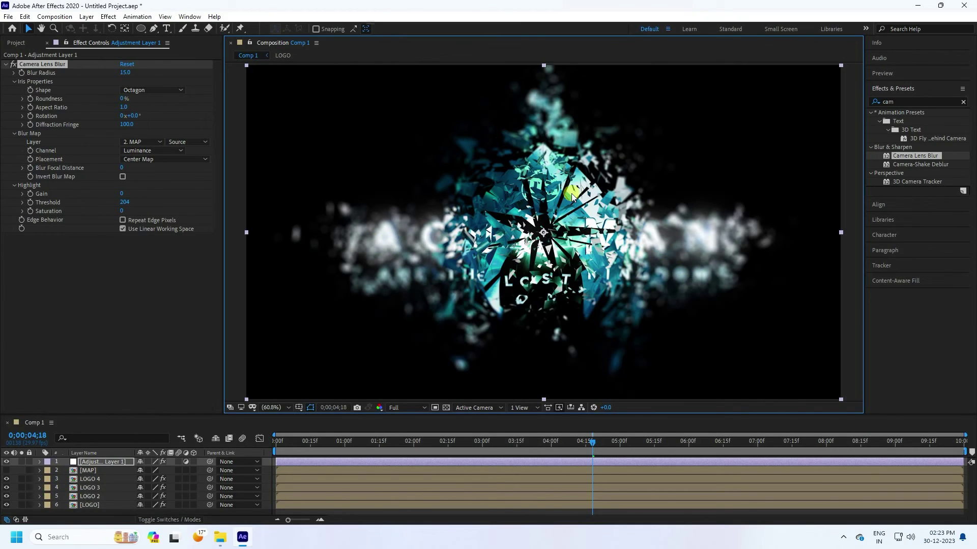
click(884, 74)
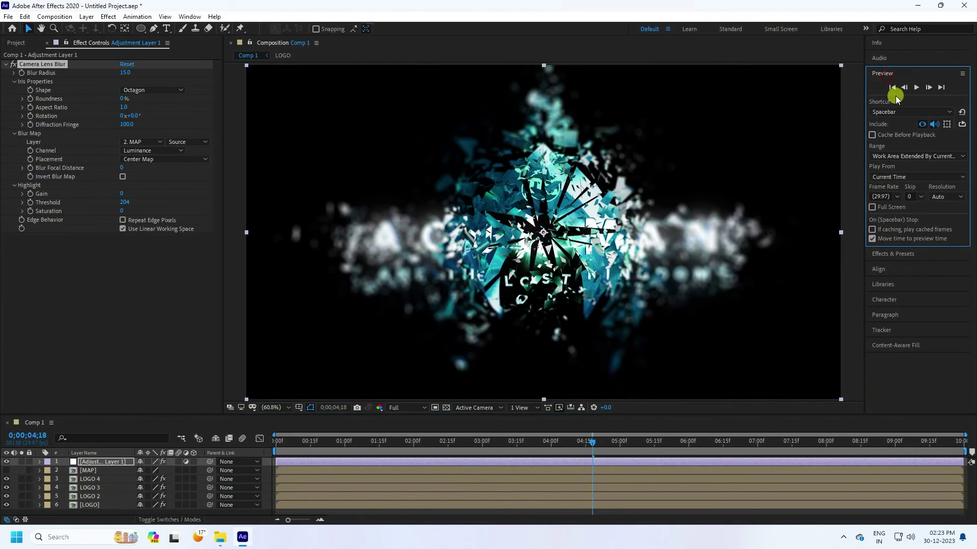
Preview the animation from the first frame, then enable Repeat Edge Pixels on Camera Lens Blur
click(892, 88)
click(916, 87)
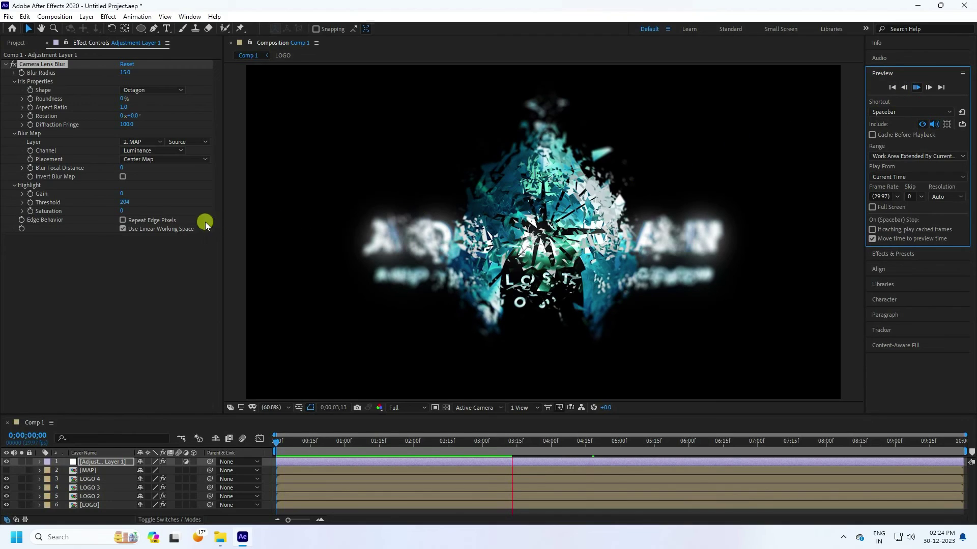
click(123, 220)
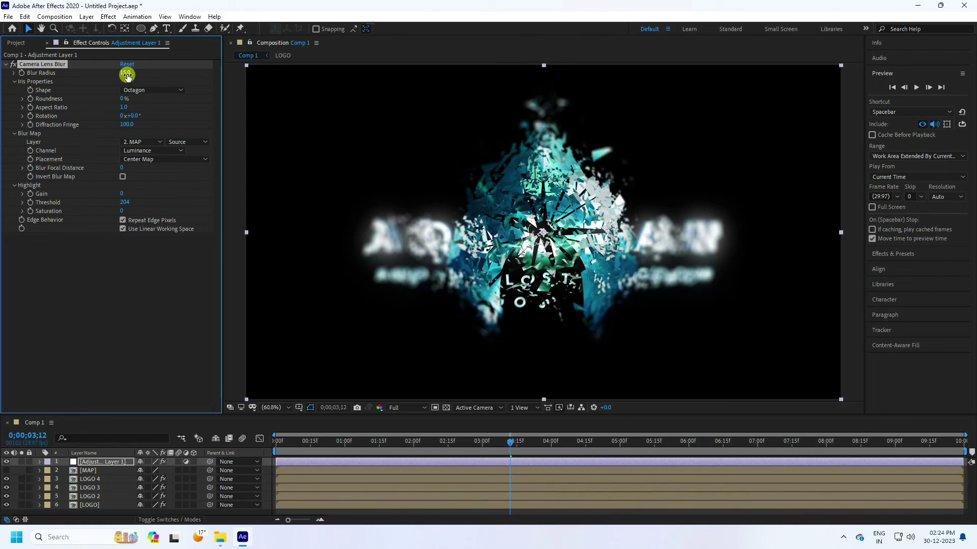
Change the Camera Lens Blur radius from 15 to 10 and replay the animation from frame 0
text(10)
key(Return)
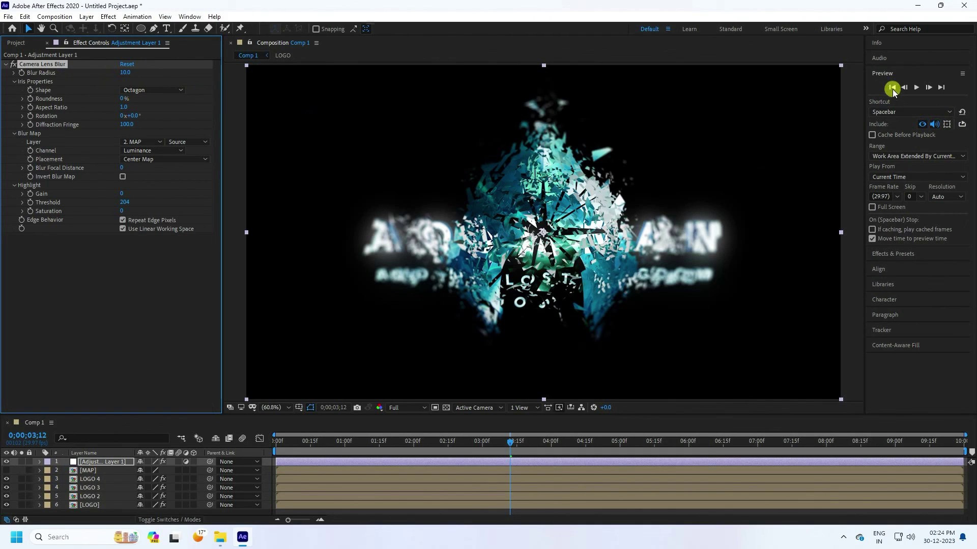
click(889, 88)
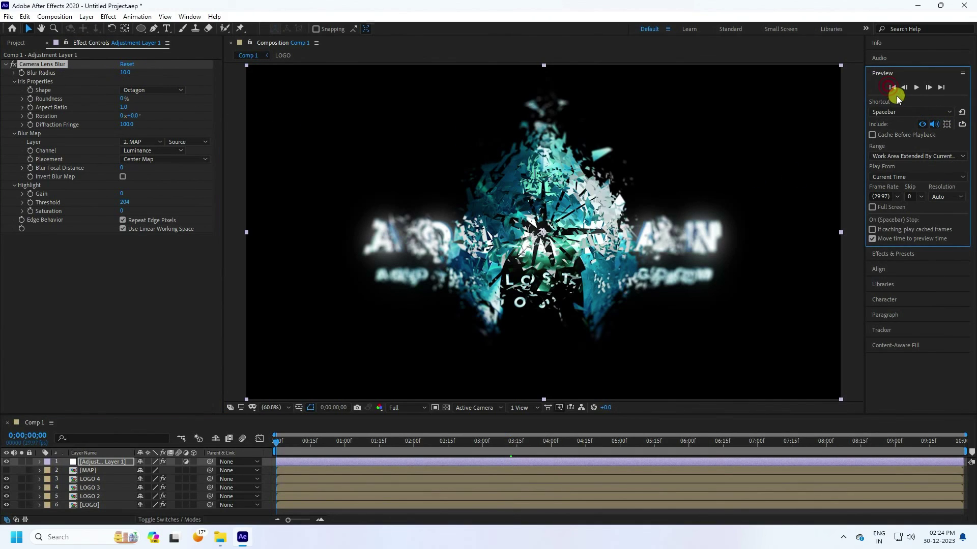
click(918, 88)
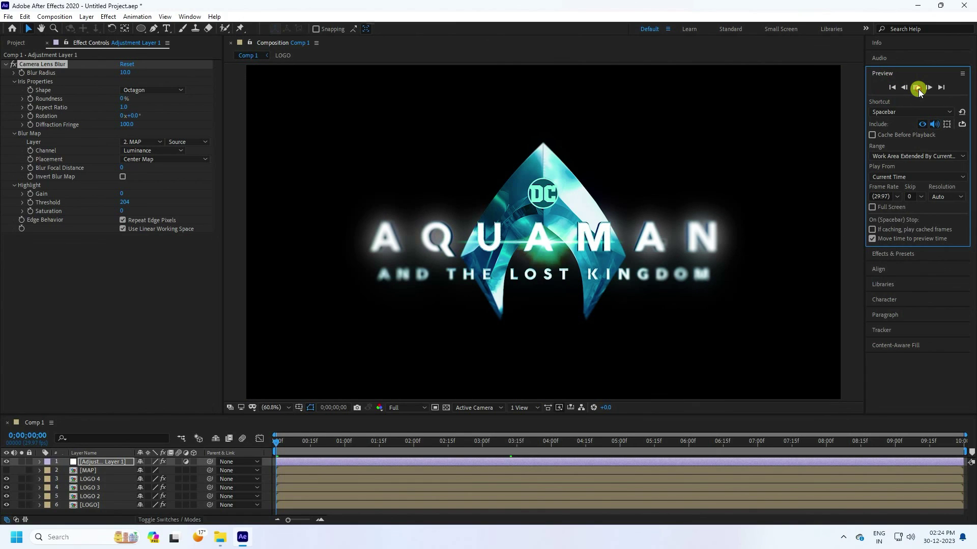